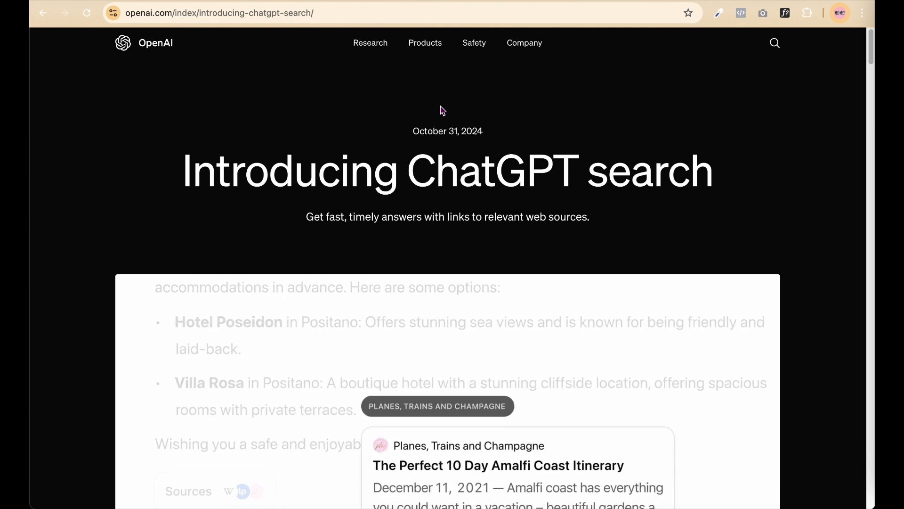
{"action": "scroll", "coordinate": [417, 213], "scroll_direction": "down", "scroll_amount": 1}
{"action": "scroll", "coordinate": [417, 213], "scroll_direction": "down", "scroll_amount": 1}
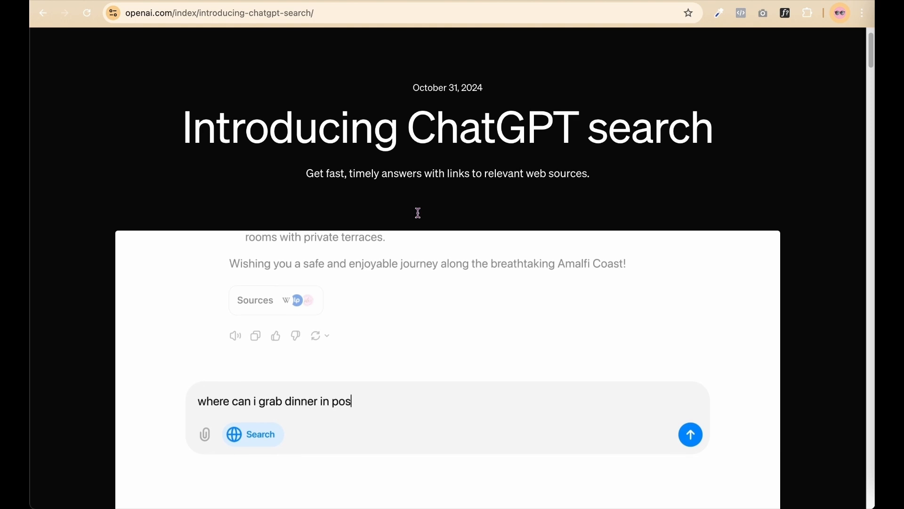
Highlight the article header's 'Introducing' word and date, then clear the selection.
{"action": "left_click_drag", "start_coordinate": [413, 98], "coordinate": [479, 98]}
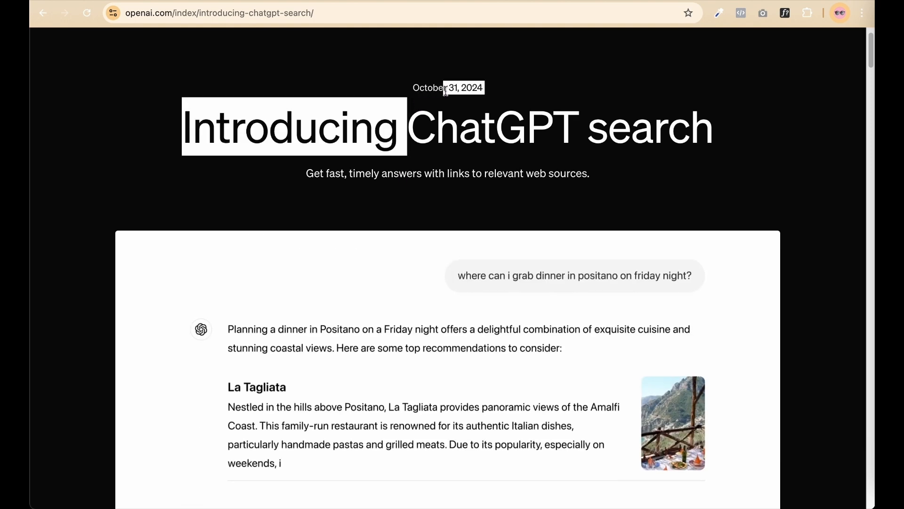
{"action": "left_click", "coordinate": [480, 98]}
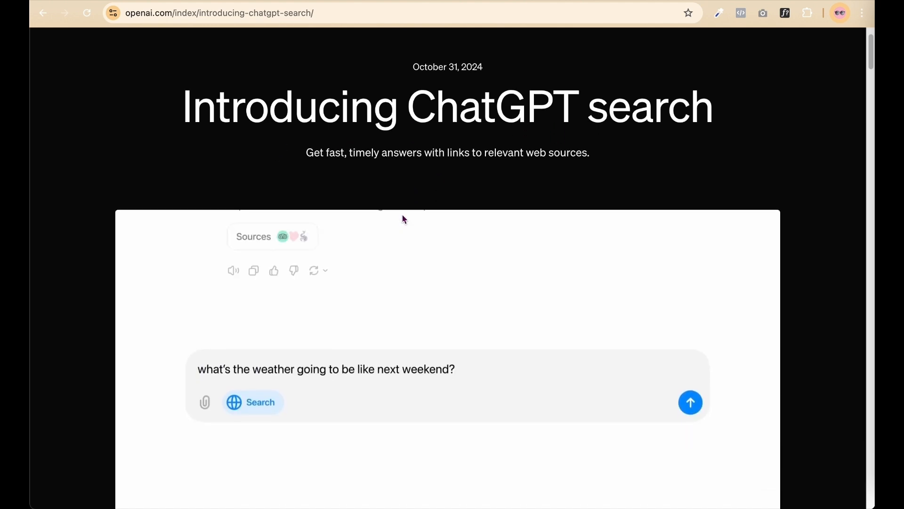
{"action": "scroll", "coordinate": [403, 218], "scroll_direction": "down", "scroll_amount": 3}
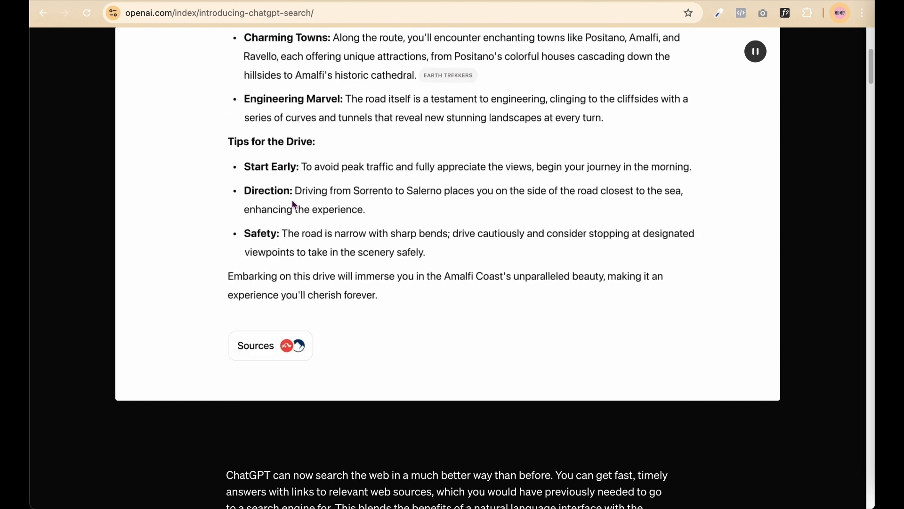
{"action": "scroll", "coordinate": [314, 356], "scroll_direction": "down", "scroll_amount": 2}
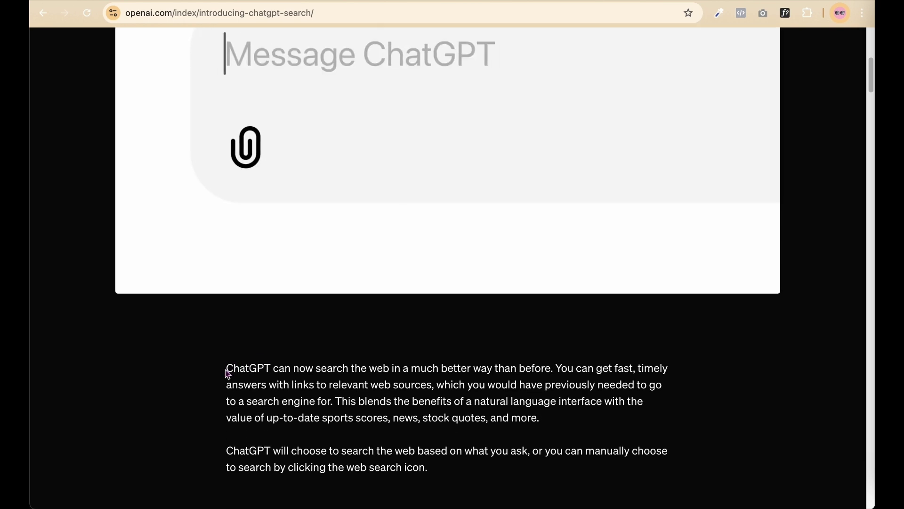
Highlight the first two sentences of the paragraph on ChatGPT searching the web with relevant sources.
{"action": "left_click_drag", "start_coordinate": [227, 372], "coordinate": [429, 382]}
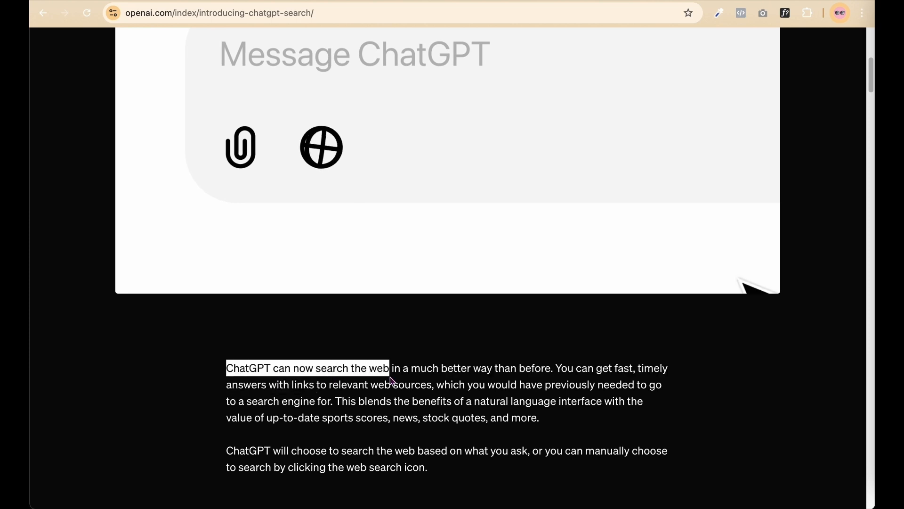
{"action": "left_click_drag", "start_coordinate": [429, 382], "coordinate": [556, 369]}
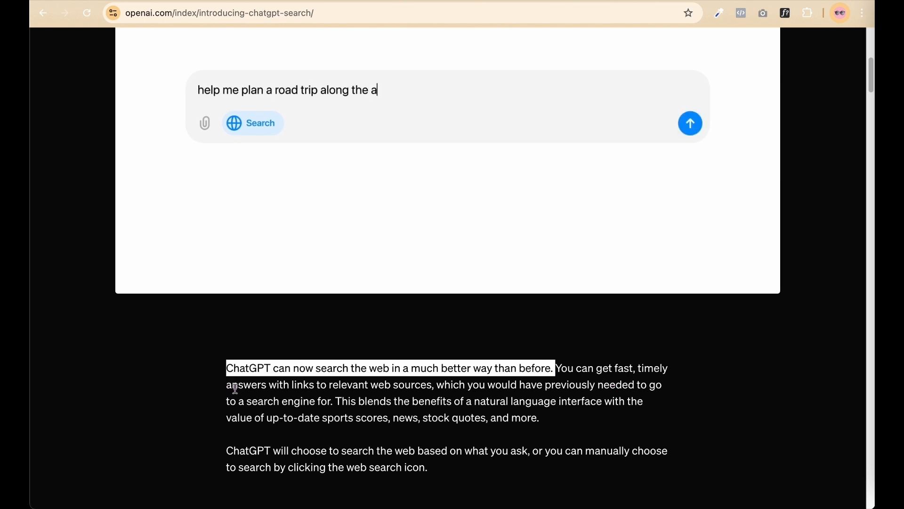
{"action": "left_click", "coordinate": [278, 387]}
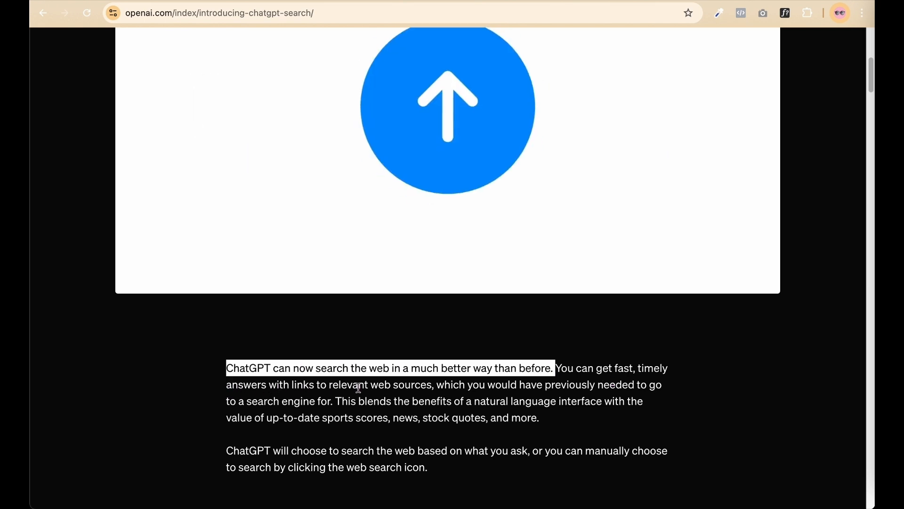
{"action": "left_click_drag", "start_coordinate": [359, 387], "coordinate": [435, 388]}
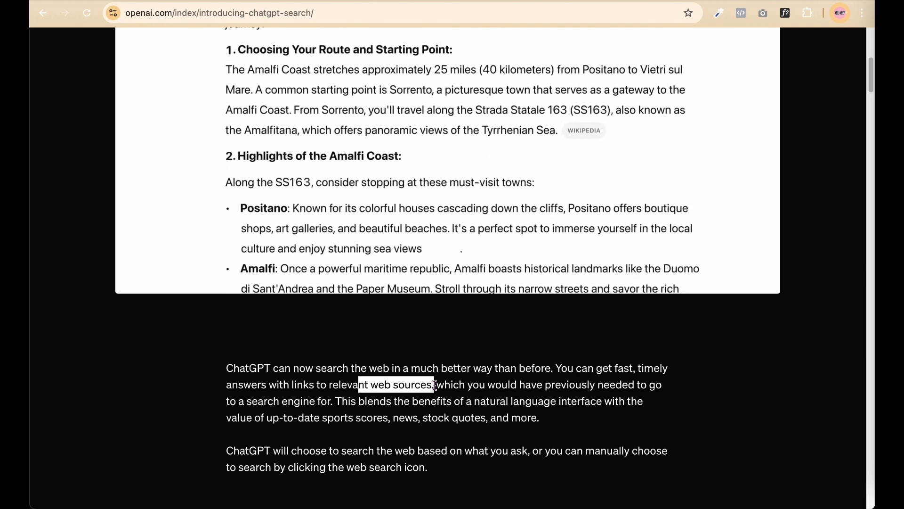
{"action": "left_click_drag", "start_coordinate": [304, 400], "coordinate": [226, 368]}
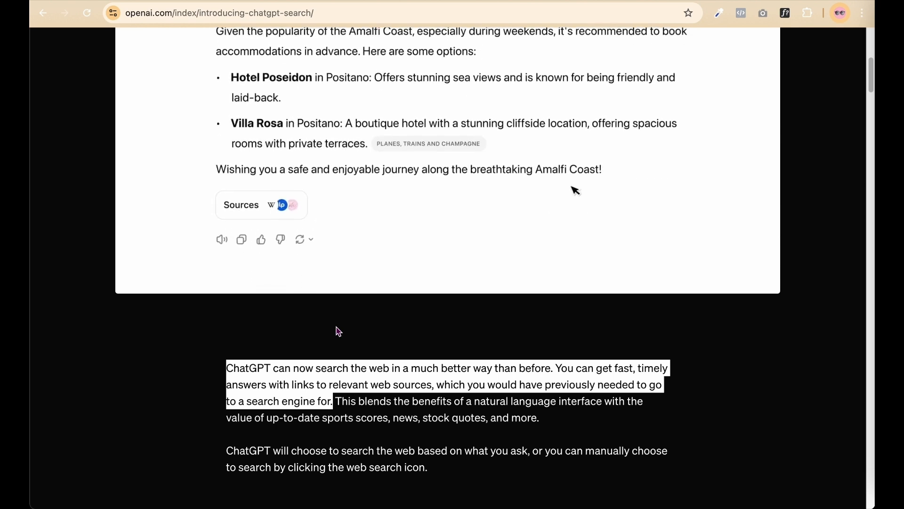
{"action": "scroll", "coordinate": [336, 331], "scroll_direction": "up", "scroll_amount": 2}
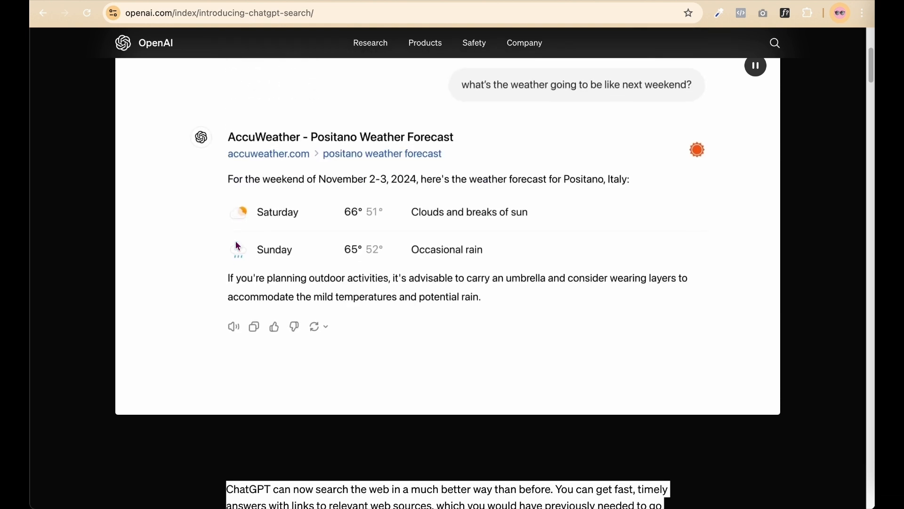
{"action": "scroll", "coordinate": [317, 315], "scroll_direction": "down", "scroll_amount": 2}
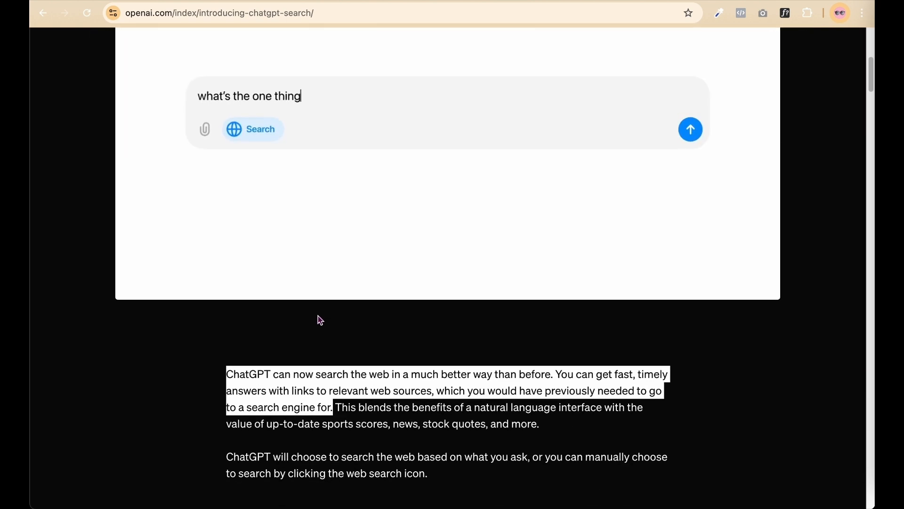
{"action": "scroll", "coordinate": [317, 319], "scroll_direction": "down", "scroll_amount": 2}
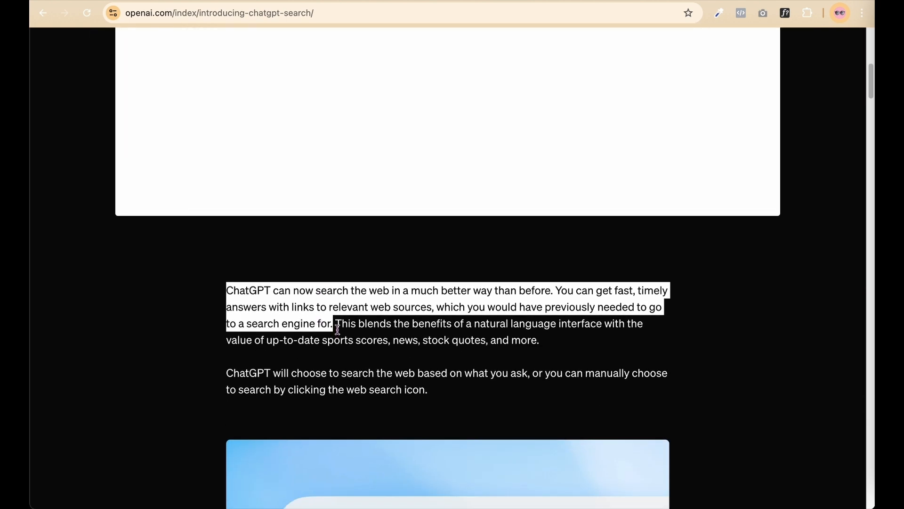
{"action": "left_click_drag", "start_coordinate": [469, 325], "coordinate": [571, 323]}
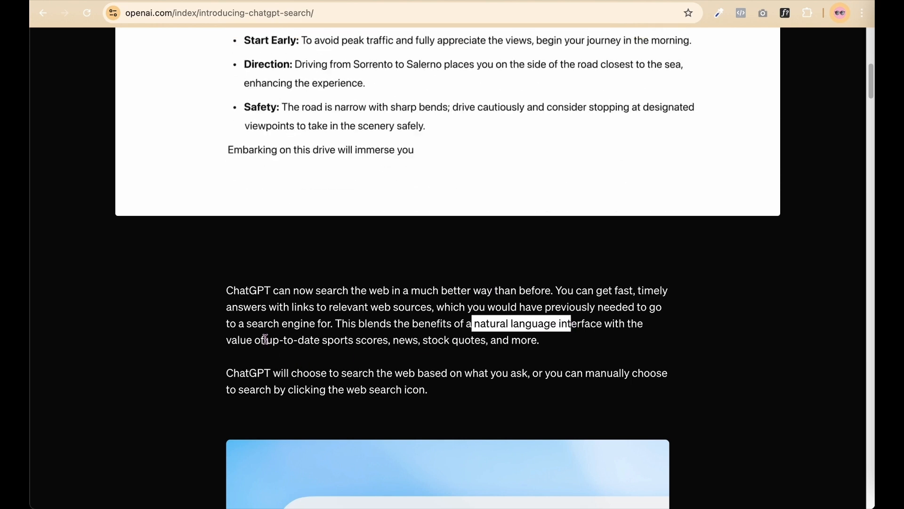
{"action": "left_click_drag", "start_coordinate": [267, 340], "coordinate": [389, 341]}
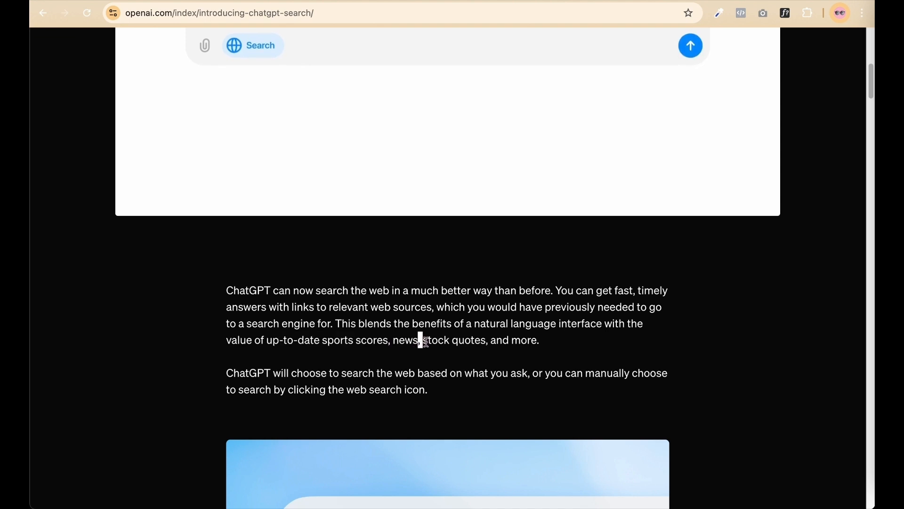
{"action": "left_click_drag", "start_coordinate": [422, 340], "coordinate": [554, 346]}
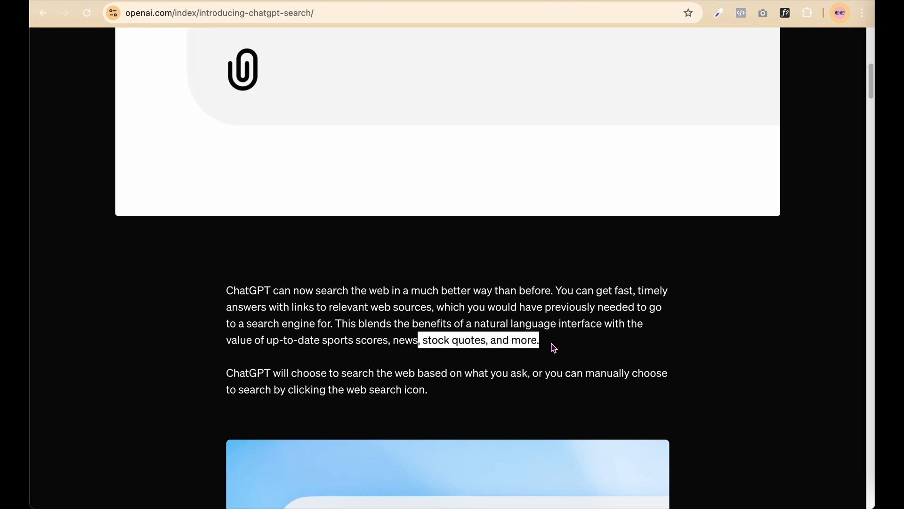
{"action": "scroll", "coordinate": [552, 347], "scroll_direction": "down", "scroll_amount": 3}
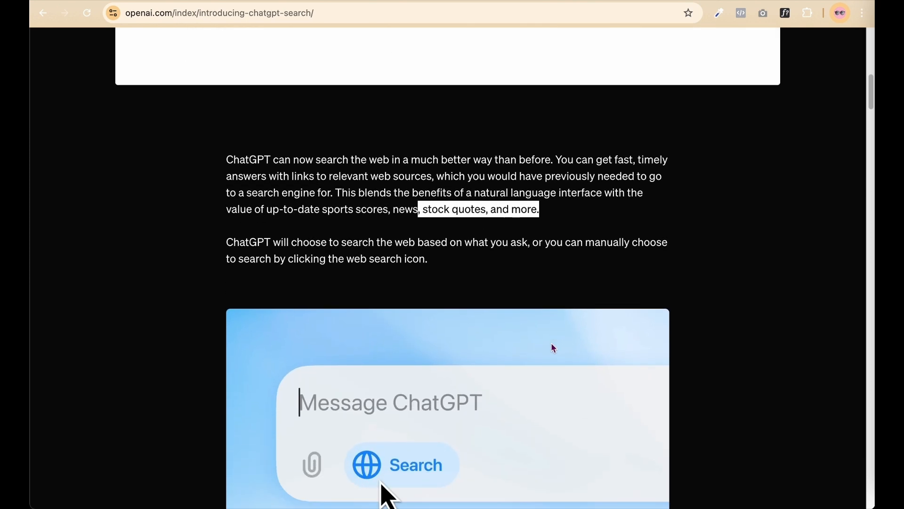
{"action": "scroll", "coordinate": [552, 347], "scroll_direction": "down", "scroll_amount": 1}
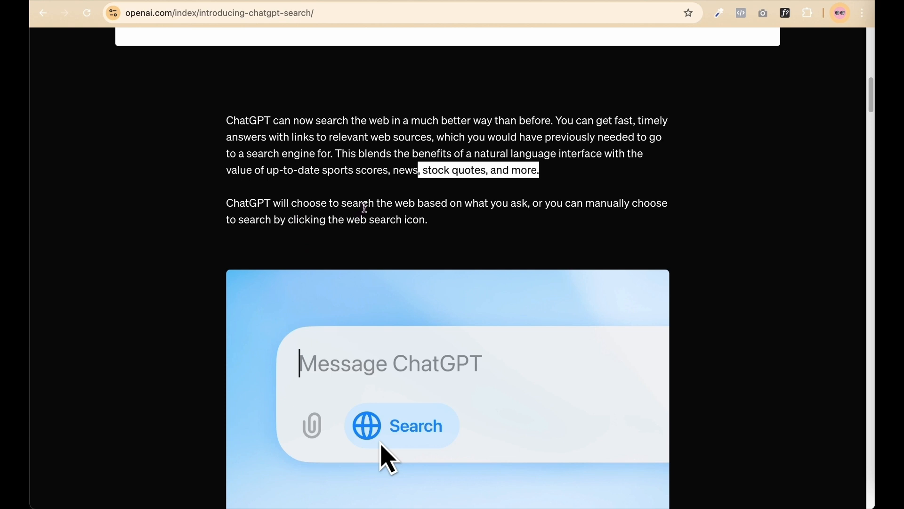
Highlight how ChatGPT chooses to search and that search is available at chatgpt.com.
{"action": "left_click_drag", "start_coordinate": [365, 207], "coordinate": [447, 206]}
{"action": "left_click_drag", "start_coordinate": [508, 210], "coordinate": [525, 217]}
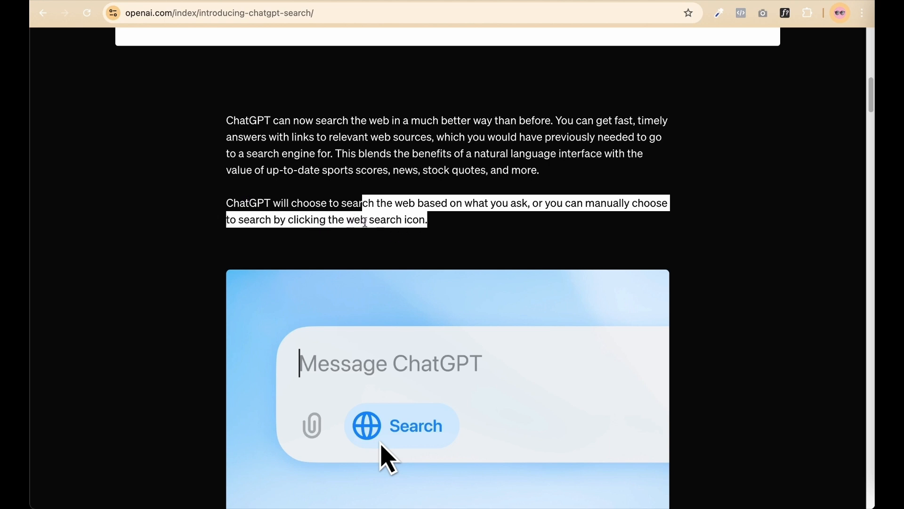
{"action": "scroll", "coordinate": [375, 223], "scroll_direction": "down", "scroll_amount": 2}
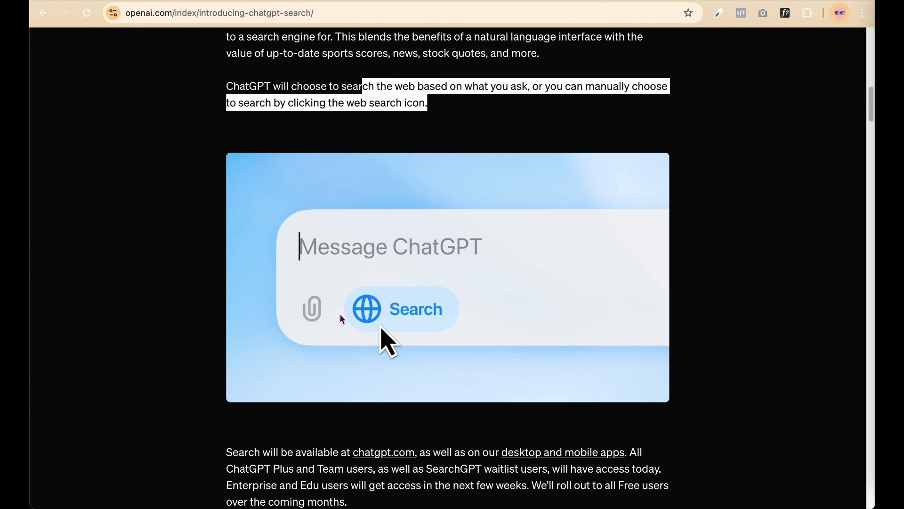
{"action": "scroll", "coordinate": [340, 318], "scroll_direction": "down", "scroll_amount": 3}
{"action": "scroll", "coordinate": [340, 318], "scroll_direction": "down", "scroll_amount": 3}
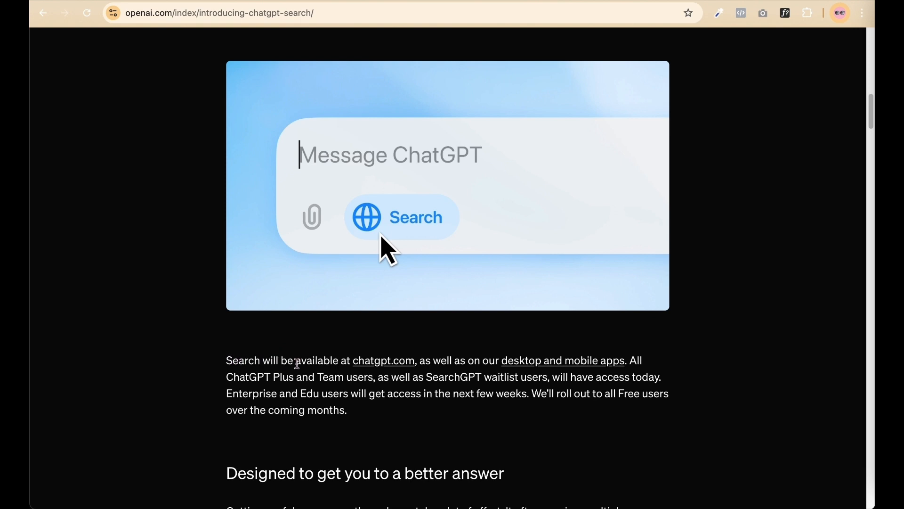
{"action": "left_click_drag", "start_coordinate": [296, 362], "coordinate": [418, 373]}
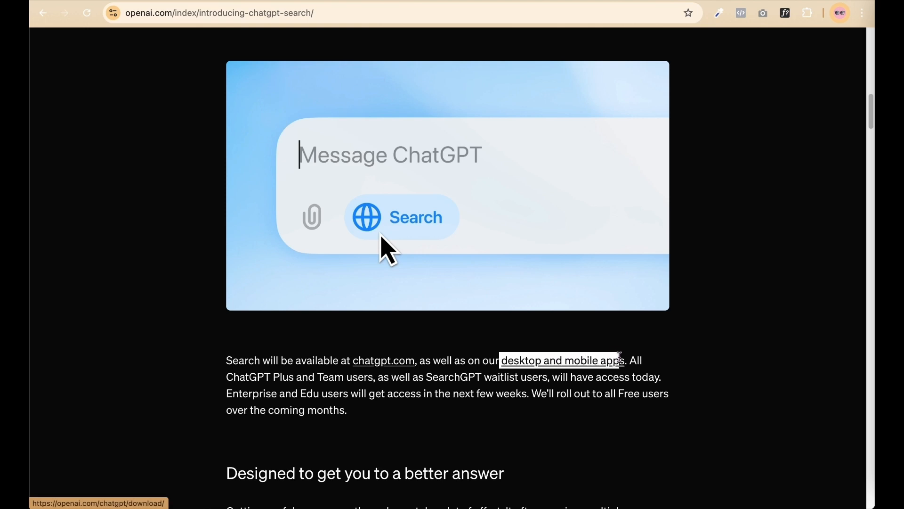
{"action": "scroll", "coordinate": [414, 393], "scroll_direction": "down", "scroll_amount": 1}
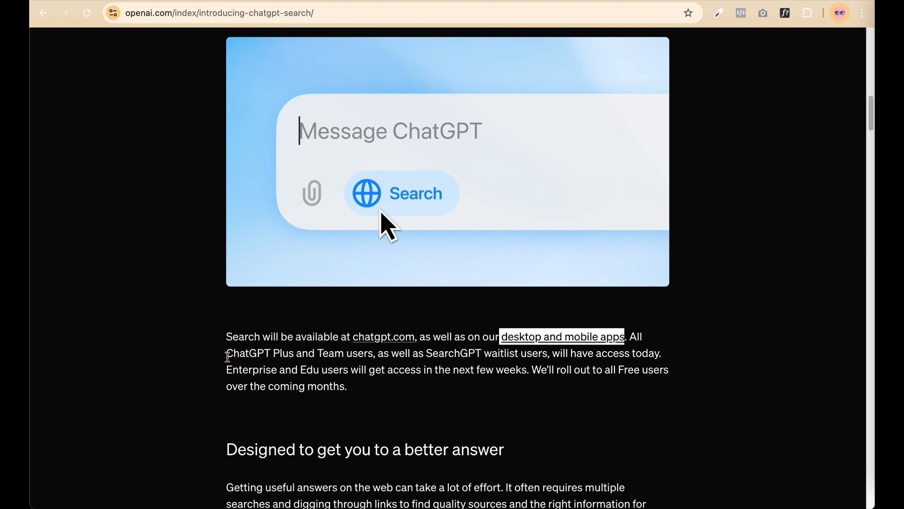
Highlight the availability for Plus, Team and SearchGPT waitlist users and the Free users rollout sentence.
{"action": "left_click_drag", "start_coordinate": [226, 356], "coordinate": [401, 354]}
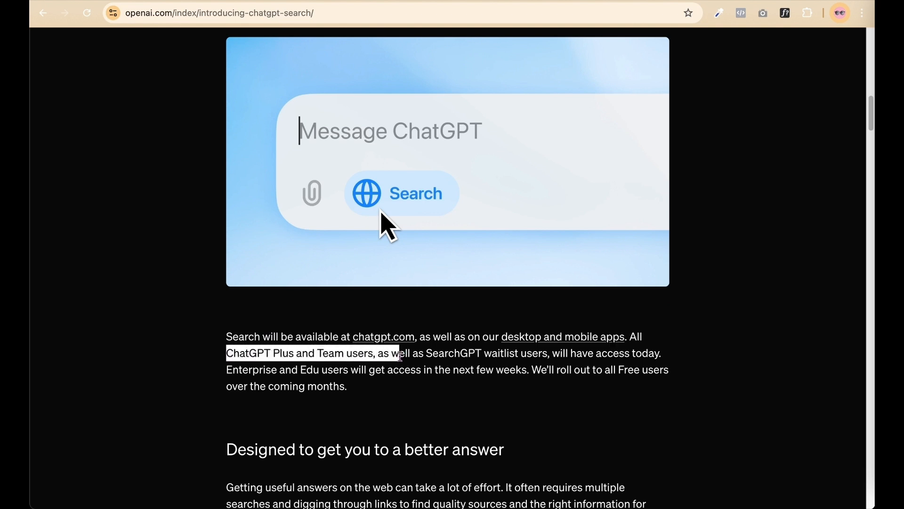
{"action": "left_click_drag", "start_coordinate": [399, 354], "coordinate": [553, 359]}
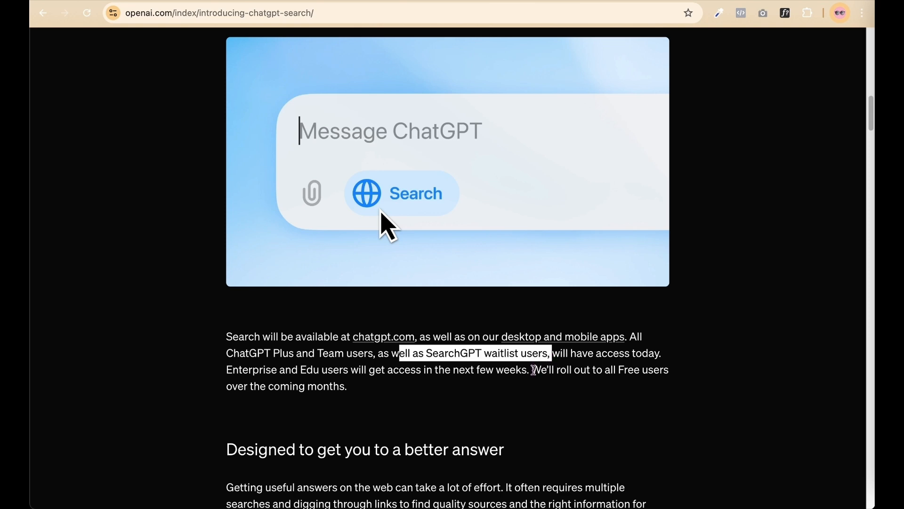
{"action": "triple_click", "coordinate": [534, 370]}
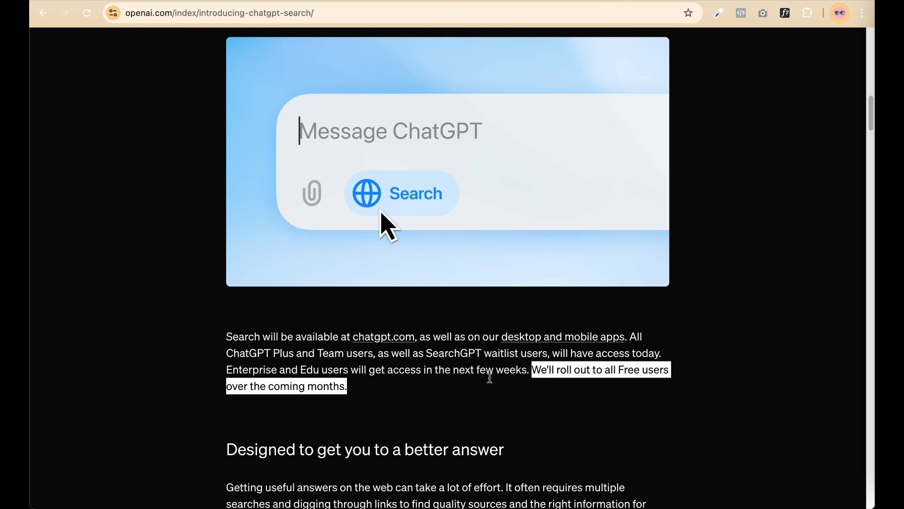
{"action": "scroll", "coordinate": [393, 408], "scroll_direction": "down", "scroll_amount": 1}
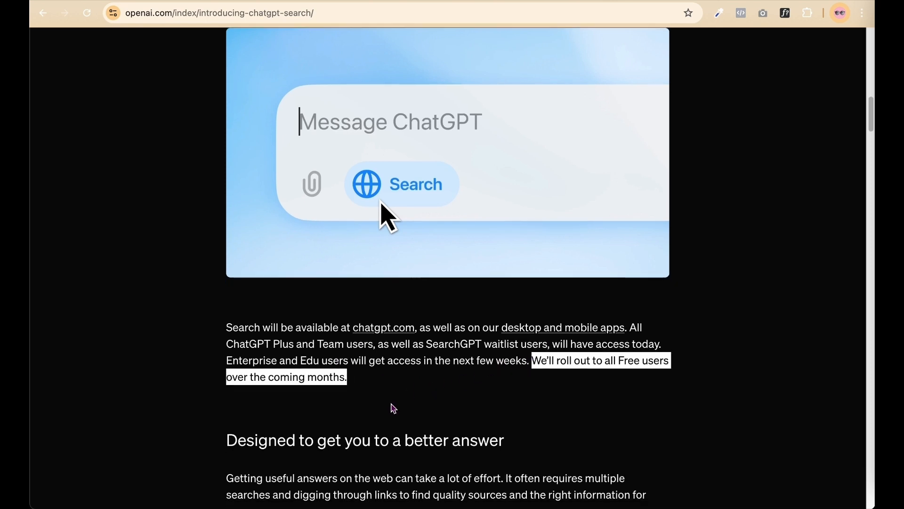
{"action": "scroll", "coordinate": [392, 408], "scroll_direction": "down", "scroll_amount": 2}
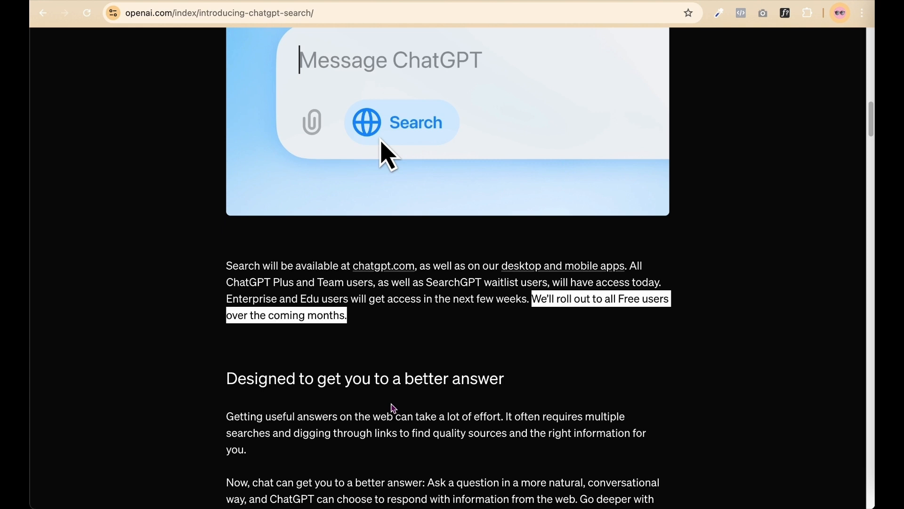
{"action": "scroll", "coordinate": [393, 407], "scroll_direction": "down", "scroll_amount": 2}
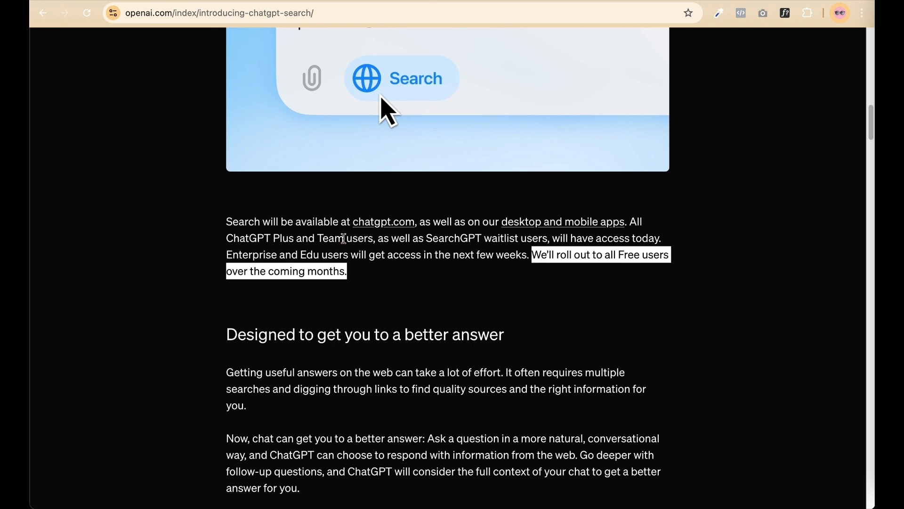
Switch to the ChatGPT dental clinics conversation and start a new empty chat.
{"action": "key", "text": "ctrl+Tab"}
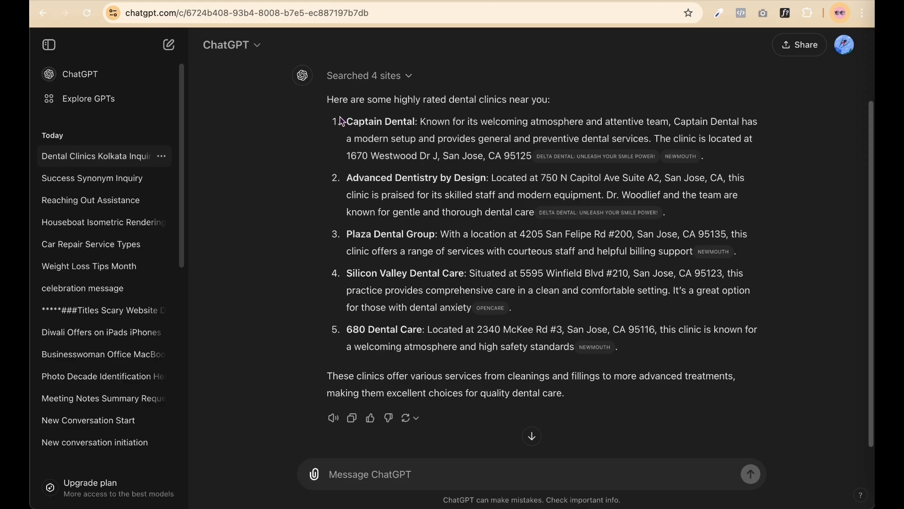
{"action": "scroll", "coordinate": [376, 186], "scroll_direction": "up", "scroll_amount": 2}
{"action": "scroll", "coordinate": [377, 186], "scroll_direction": "down", "scroll_amount": 3}
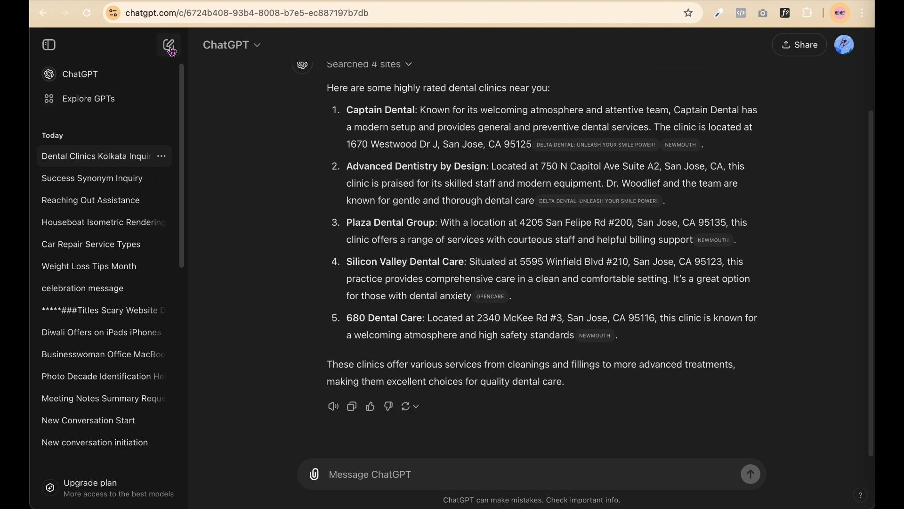
{"action": "left_click", "coordinate": [168, 45]}
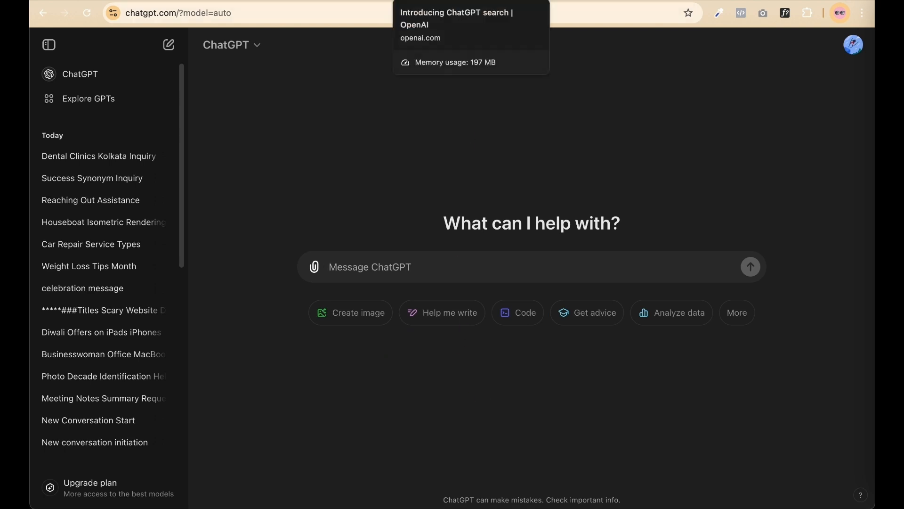
Return to the ChatGPT search article, highlight the digging-through-links sentence, then get a blank new tab.
{"action": "left_click", "coordinate": [471, 2]}
{"action": "scroll", "coordinate": [478, 87], "scroll_direction": "up", "scroll_amount": 8}
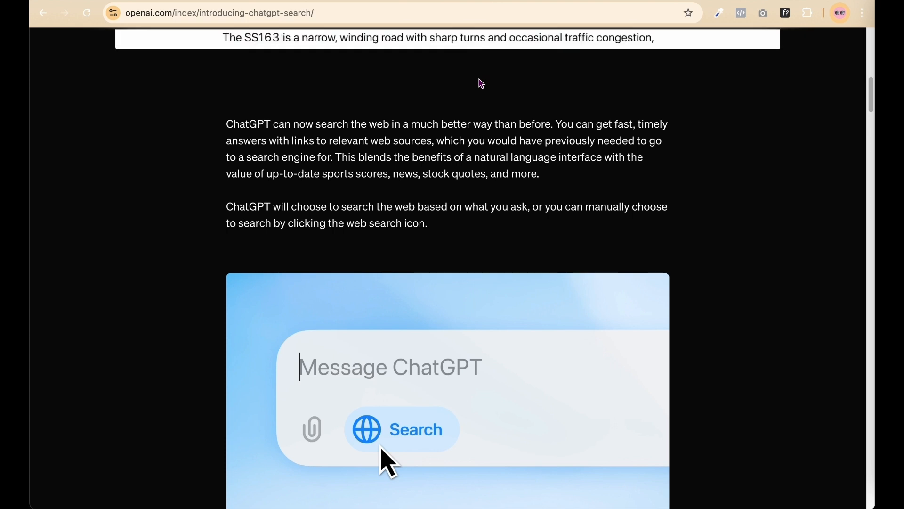
{"action": "scroll", "coordinate": [467, 303], "scroll_direction": "down", "scroll_amount": 10}
{"action": "scroll", "coordinate": [468, 304], "scroll_direction": "down", "scroll_amount": 3}
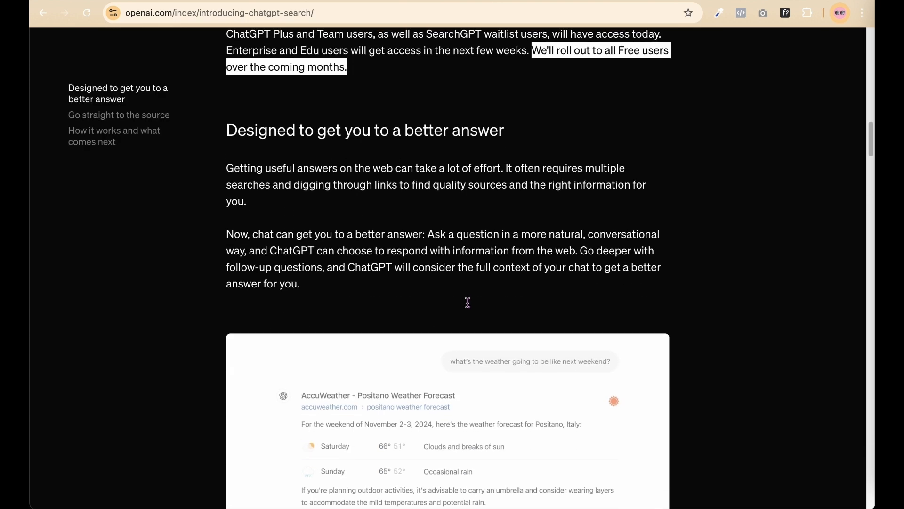
{"action": "scroll", "coordinate": [468, 304], "scroll_direction": "down", "scroll_amount": 2}
{"action": "scroll", "coordinate": [468, 303], "scroll_direction": "down", "scroll_amount": 1}
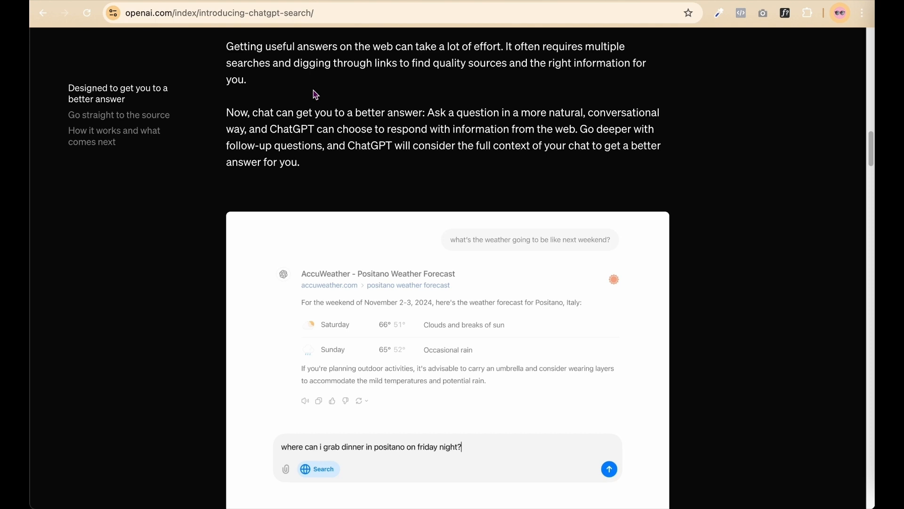
{"action": "left_click_drag", "start_coordinate": [243, 50], "coordinate": [498, 58]}
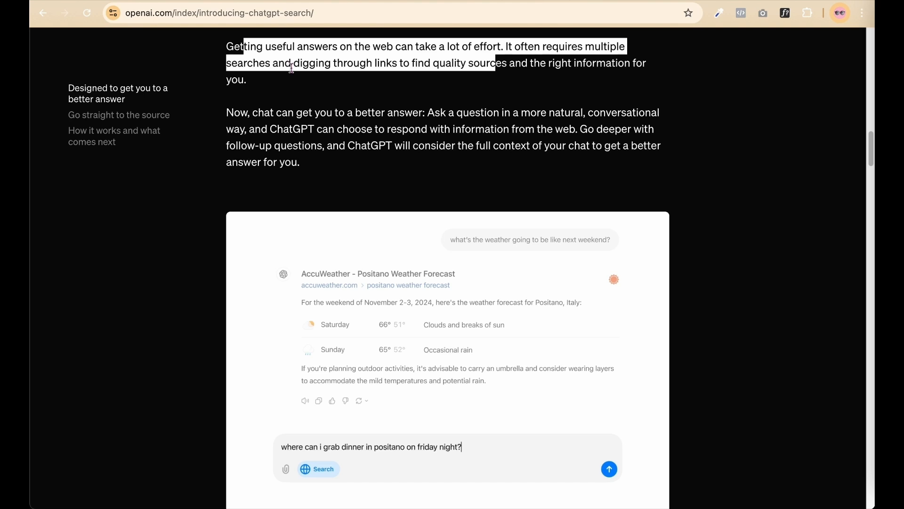
{"action": "scroll", "coordinate": [341, 328], "scroll_direction": "down", "scroll_amount": 2}
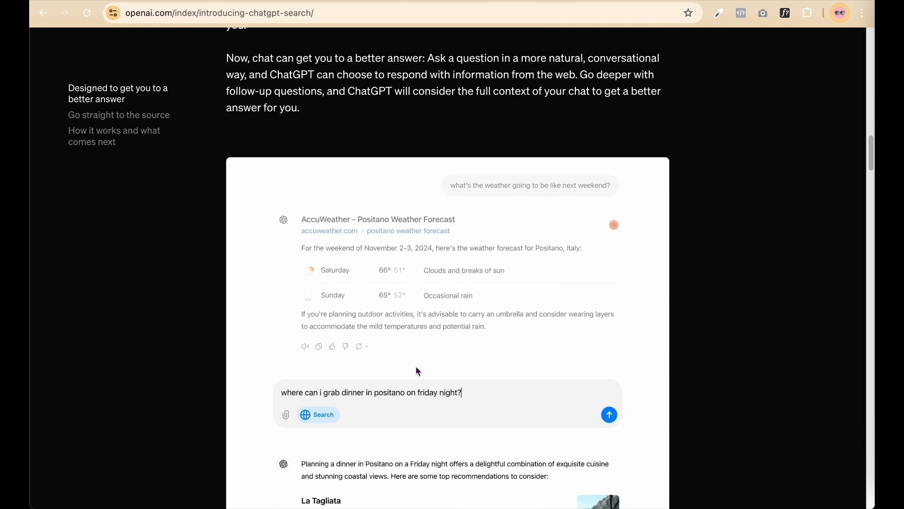
{"action": "scroll", "coordinate": [416, 365], "scroll_direction": "down", "scroll_amount": 3}
{"action": "scroll", "coordinate": [415, 365], "scroll_direction": "down", "scroll_amount": 3}
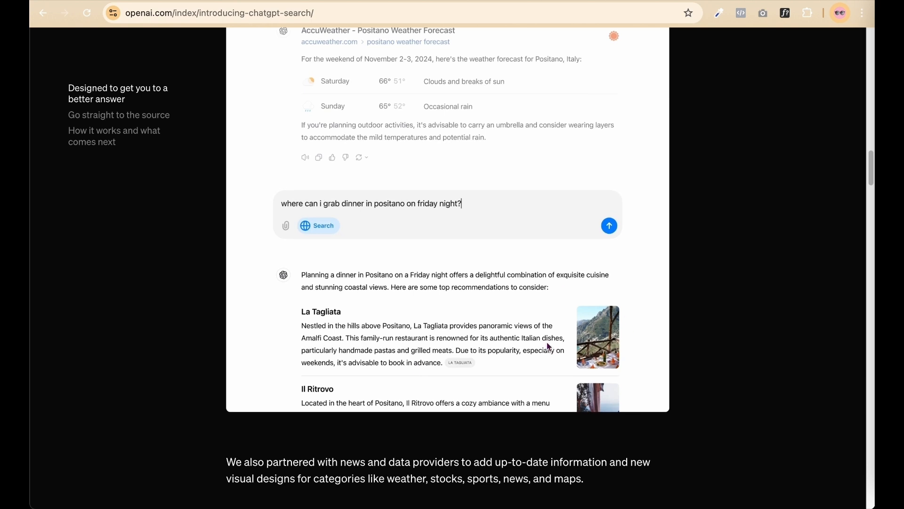
{"action": "scroll", "coordinate": [545, 338], "scroll_direction": "down", "scroll_amount": 3}
{"action": "scroll", "coordinate": [544, 338], "scroll_direction": "down", "scroll_amount": 5}
{"action": "scroll", "coordinate": [545, 338], "scroll_direction": "down", "scroll_amount": 3}
{"action": "scroll", "coordinate": [545, 339], "scroll_direction": "down", "scroll_amount": 4}
{"action": "scroll", "coordinate": [545, 337], "scroll_direction": "down", "scroll_amount": 3}
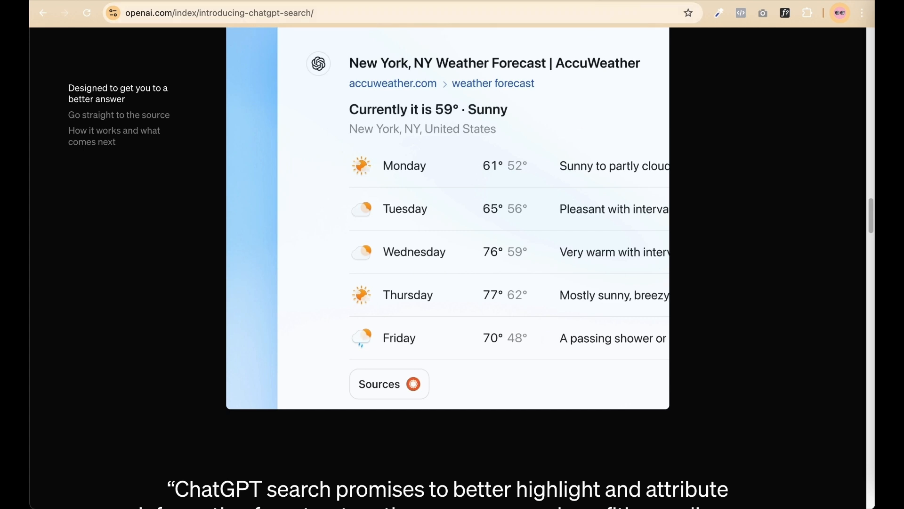
{"action": "key", "text": "ctrl+t"}
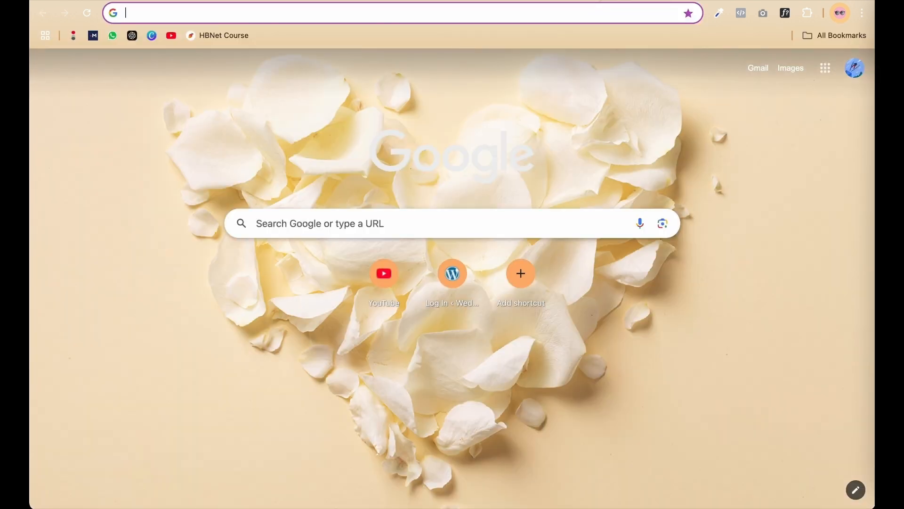
From the Chrome menu reach the Web Store and find the ChatGPT search extension's details page.
{"action": "left_click", "coordinate": [863, 13]}
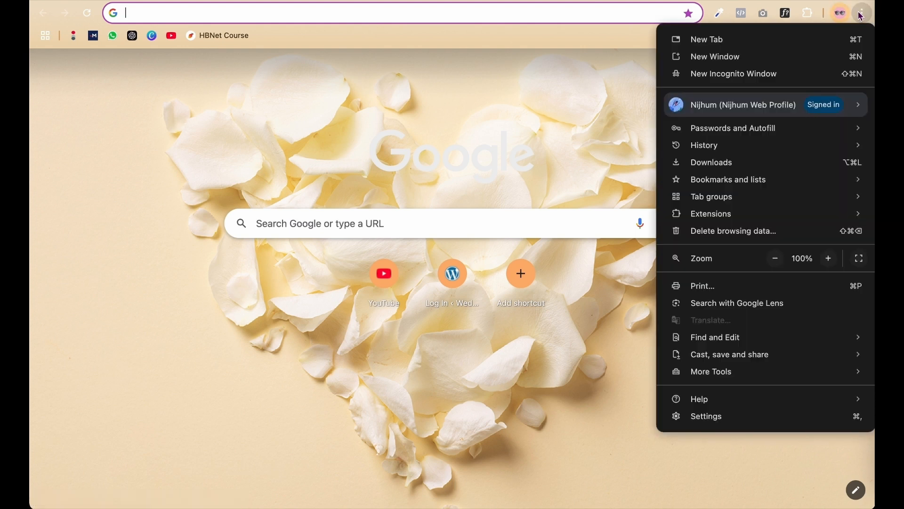
{"action": "mouse_move", "coordinate": [711, 213]}
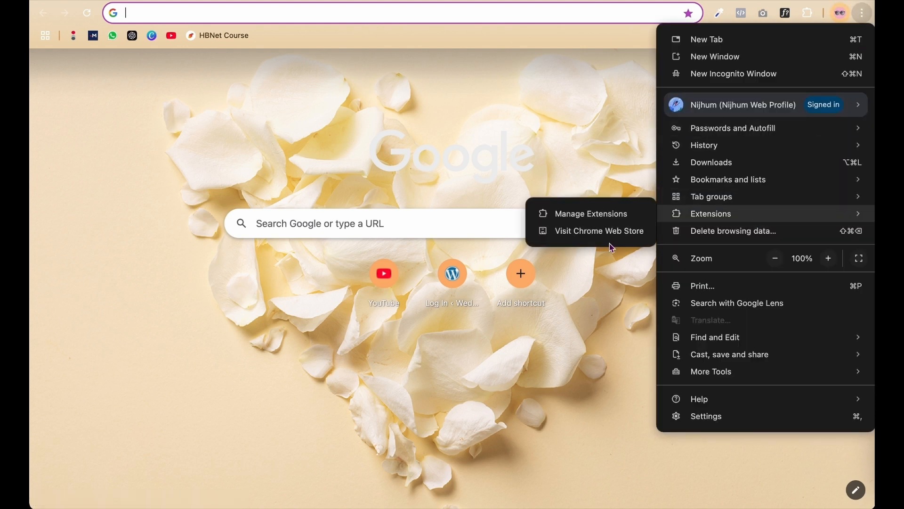
{"action": "left_click", "coordinate": [611, 233]}
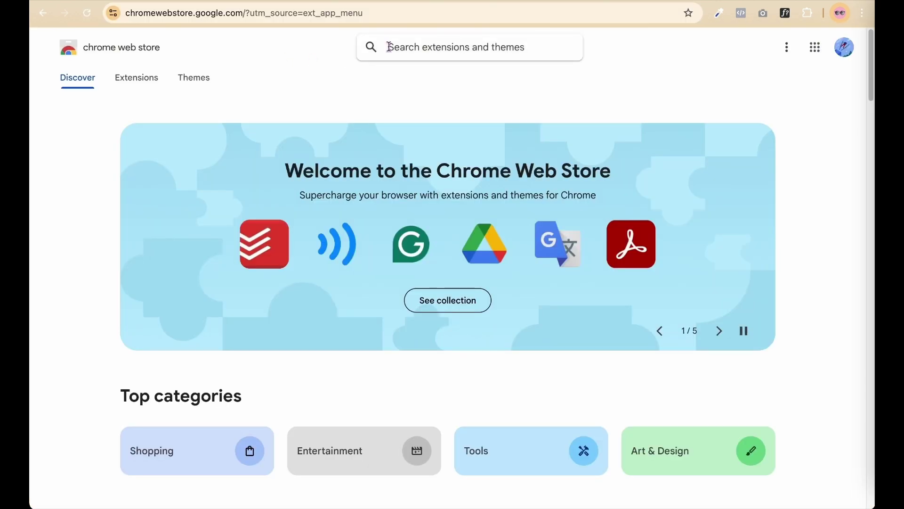
{"action": "left_click", "coordinate": [389, 47]}
{"action": "type", "text": "ChatGPT search"}
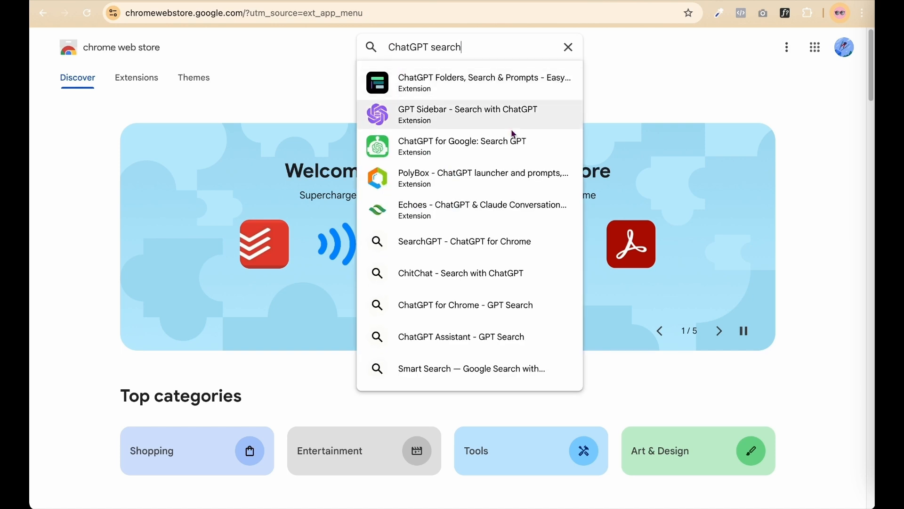
{"action": "key", "text": "Return"}
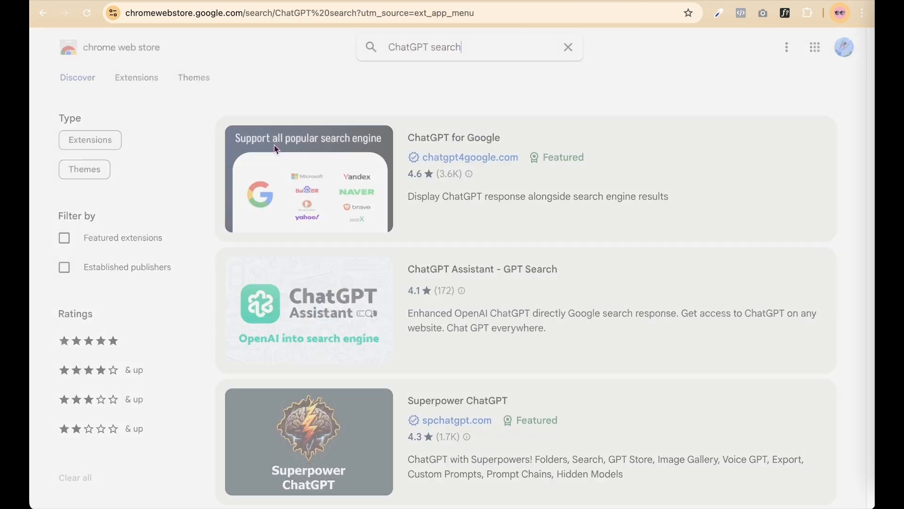
{"action": "scroll", "coordinate": [357, 307], "scroll_direction": "down", "scroll_amount": 3}
{"action": "scroll", "coordinate": [357, 307], "scroll_direction": "down", "scroll_amount": 3}
{"action": "left_click", "coordinate": [424, 301]}
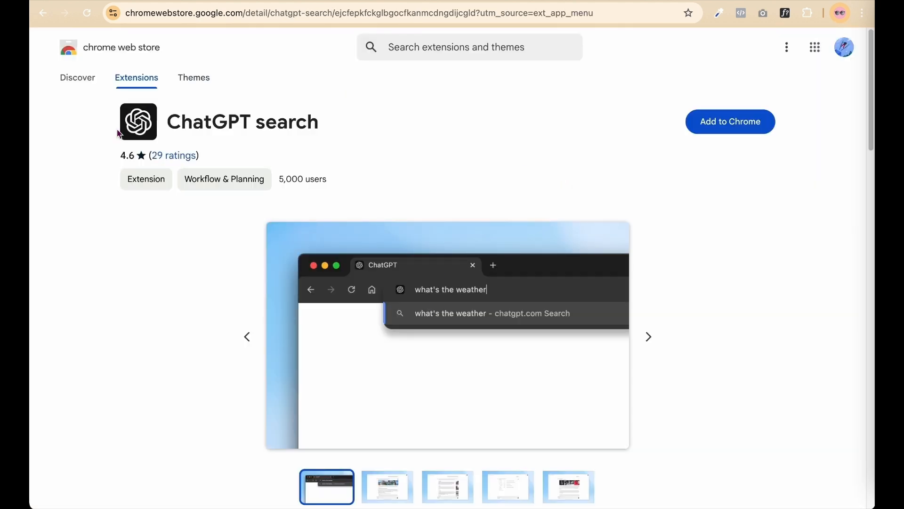
Add the ChatGPT search extension to Chrome past the caution warning and pin it to the toolbar.
{"action": "left_click", "coordinate": [735, 126]}
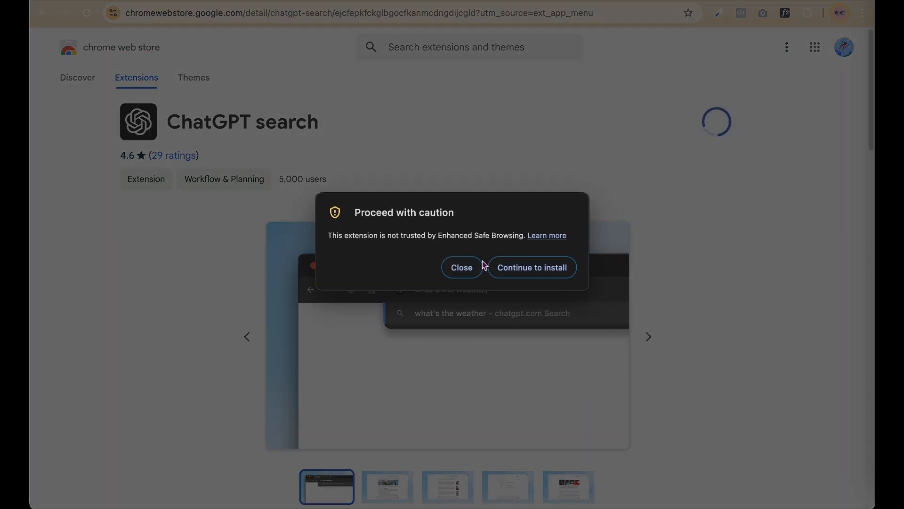
{"action": "left_click", "coordinate": [526, 272]}
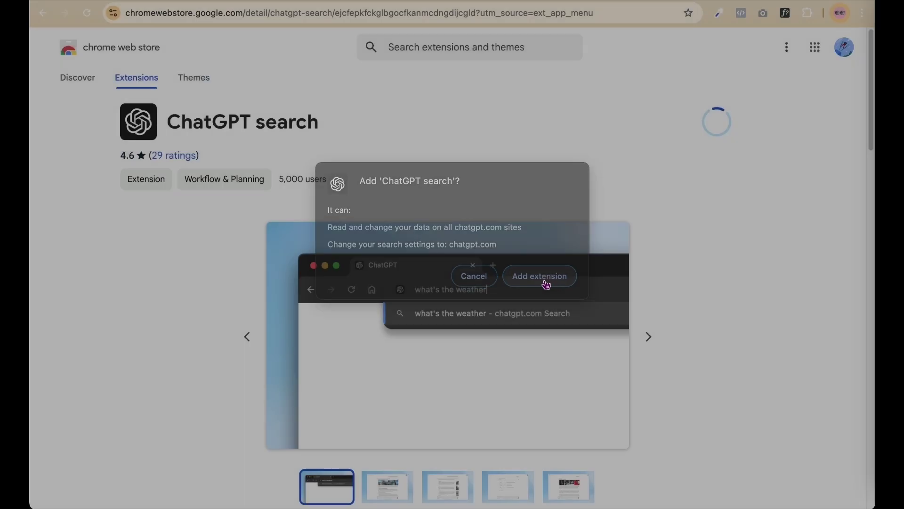
{"action": "left_click", "coordinate": [539, 276]}
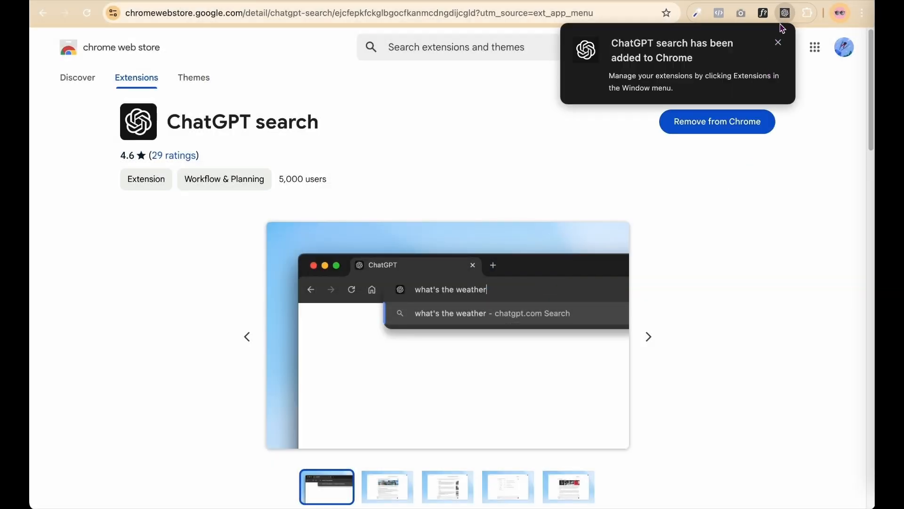
{"action": "right_click", "coordinate": [785, 13]}
{"action": "left_click", "coordinate": [753, 116]}
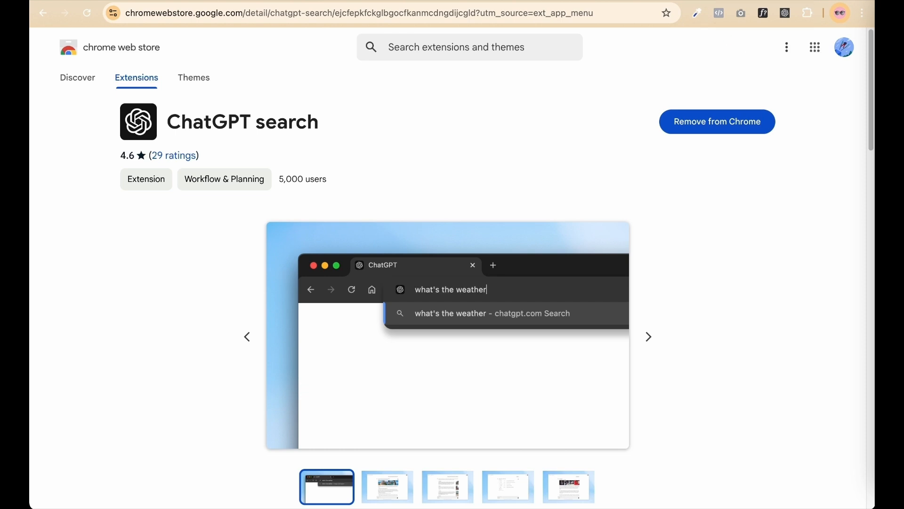
In a new tab, search 'what is seo' from the address bar, now routed to ChatGPT.
{"action": "key", "text": "ctrl+t"}
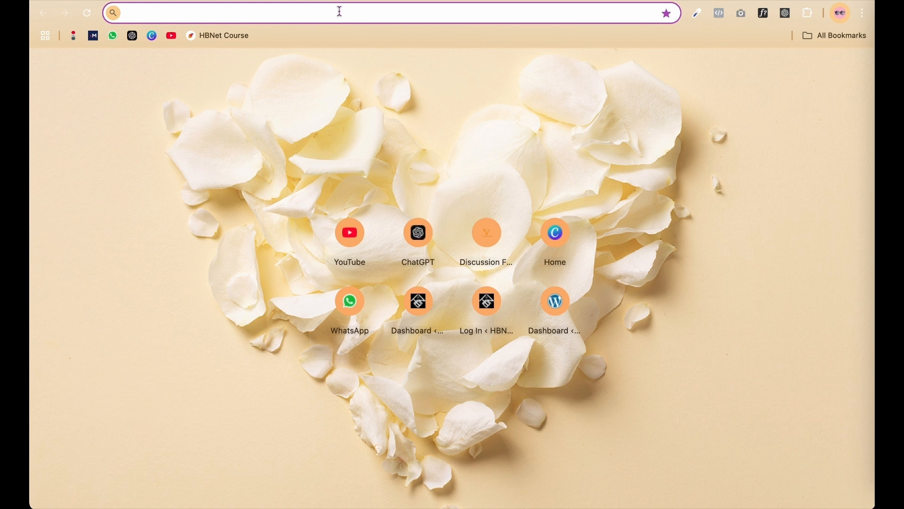
{"action": "type", "text": "sea"}
{"action": "key", "text": "BackSpace"}
{"action": "key", "text": "BackSpace"}
{"action": "key", "text": "BackSpace"}
{"action": "type", "text": "wha"}
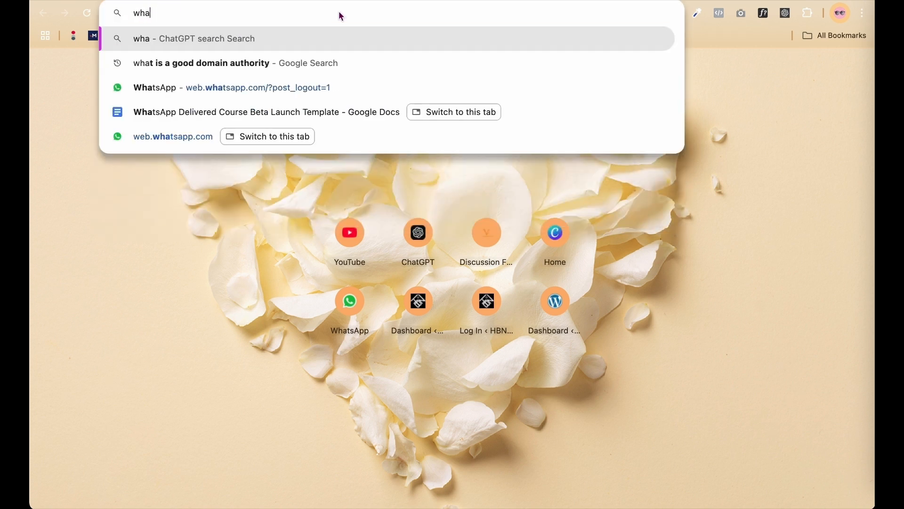
{"action": "type", "text": "t is se"}
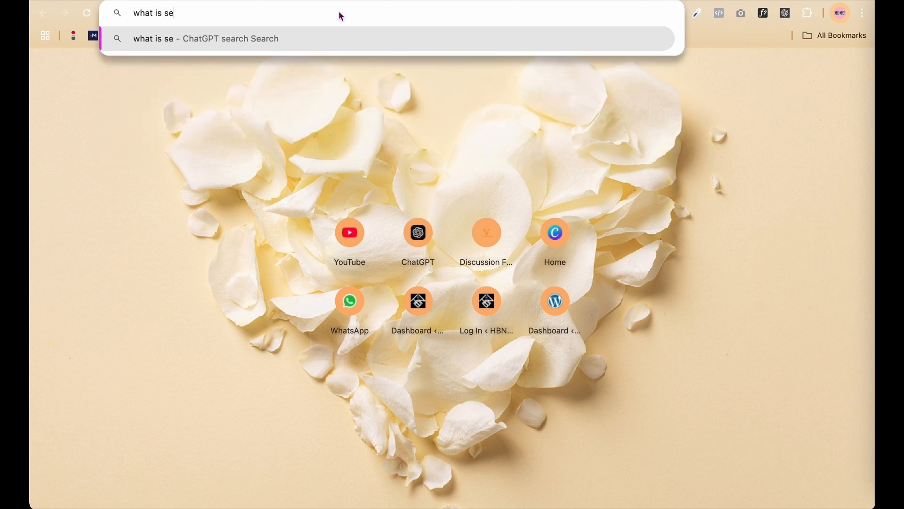
{"action": "type", "text": "o"}
{"action": "key", "text": "Return"}
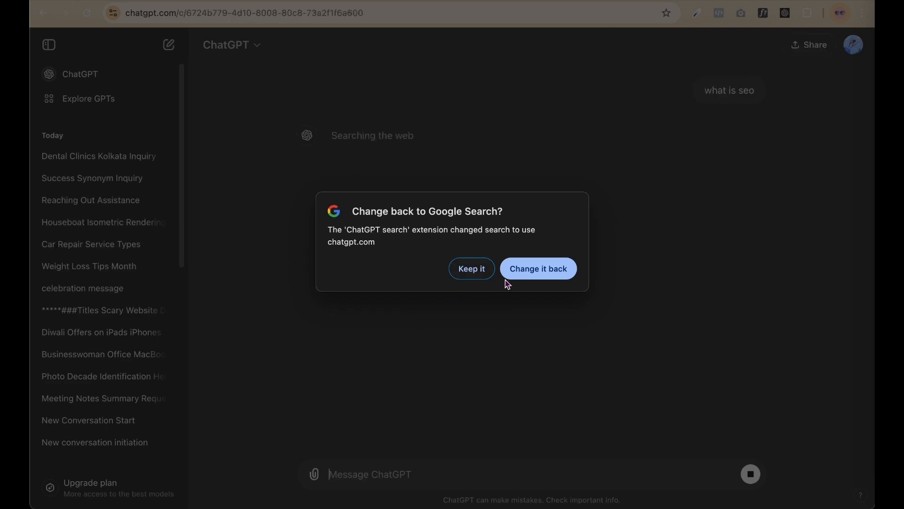
Keep ChatGPT as the default search engine, read the SEO answer, then get a blank new tab.
{"action": "left_click", "coordinate": [469, 273]}
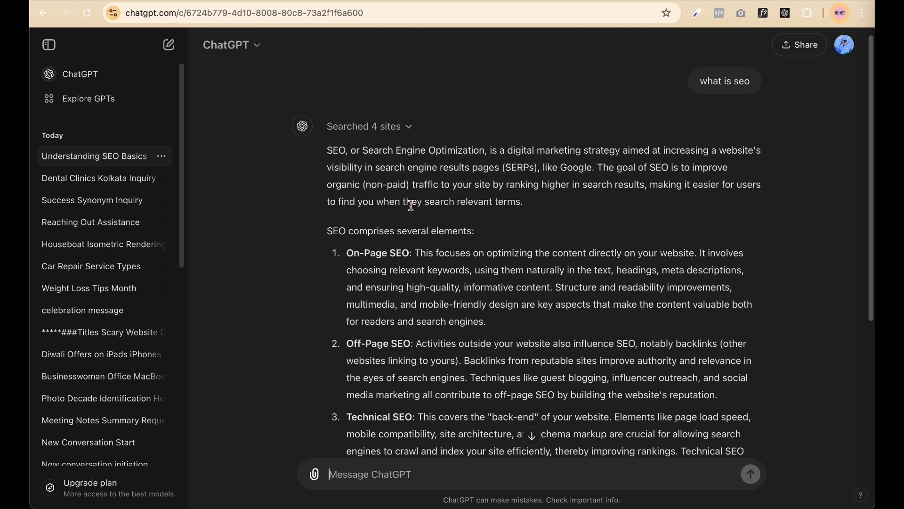
{"action": "scroll", "coordinate": [411, 205], "scroll_direction": "down", "scroll_amount": 1}
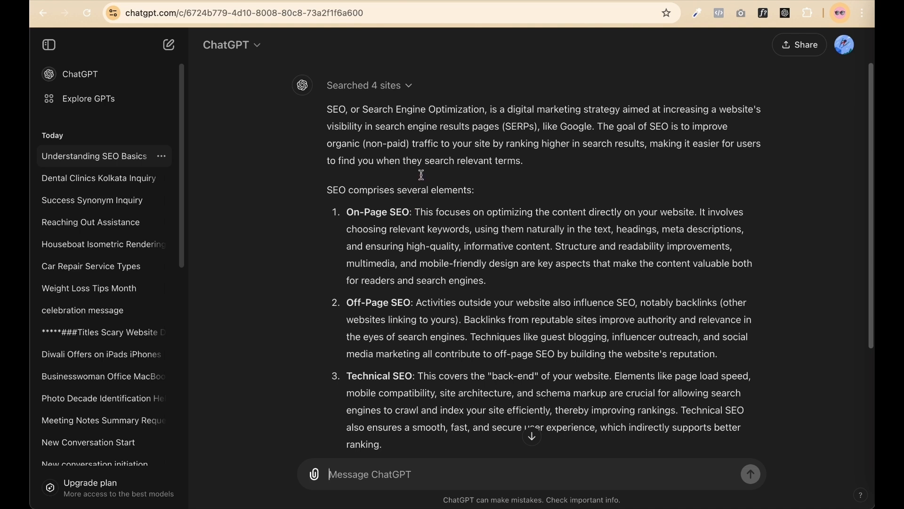
{"action": "key", "text": "ctrl+t"}
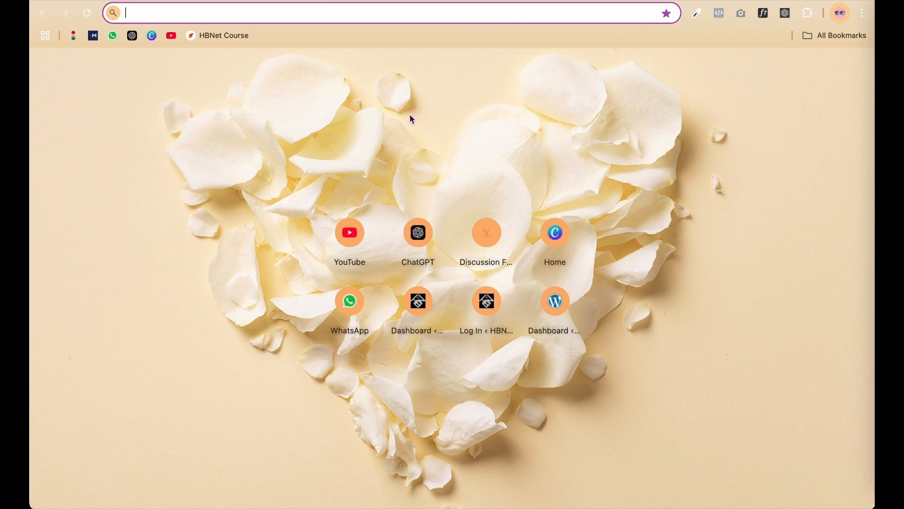
{"action": "type", "text": "googl"}
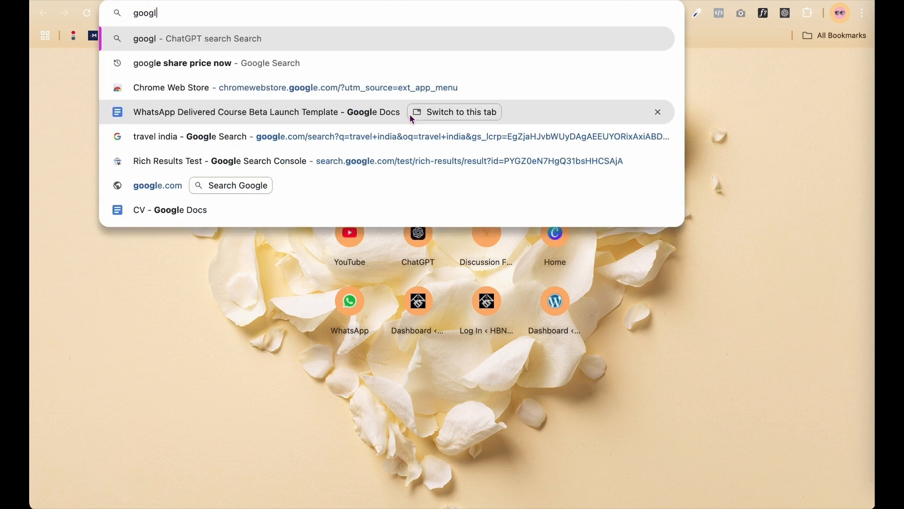
{"action": "type", "text": "e"}
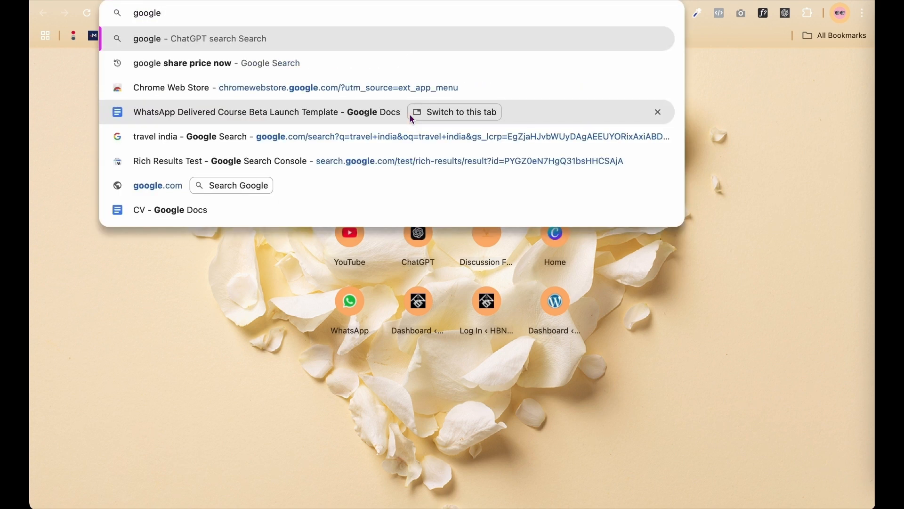
{"action": "type", "text": " share"}
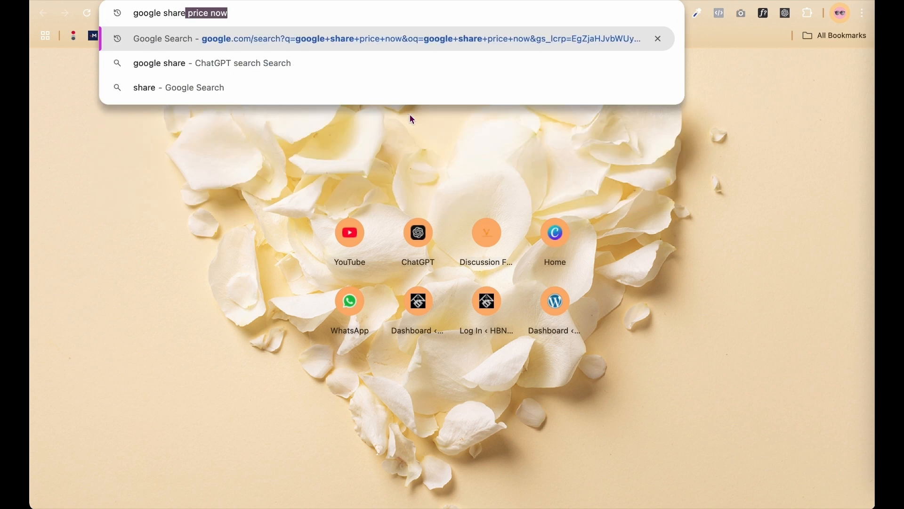
Run the 'google share price now' search showing Alphabet at 172.65 USD, then get a blank new tab.
{"action": "key", "text": "Return"}
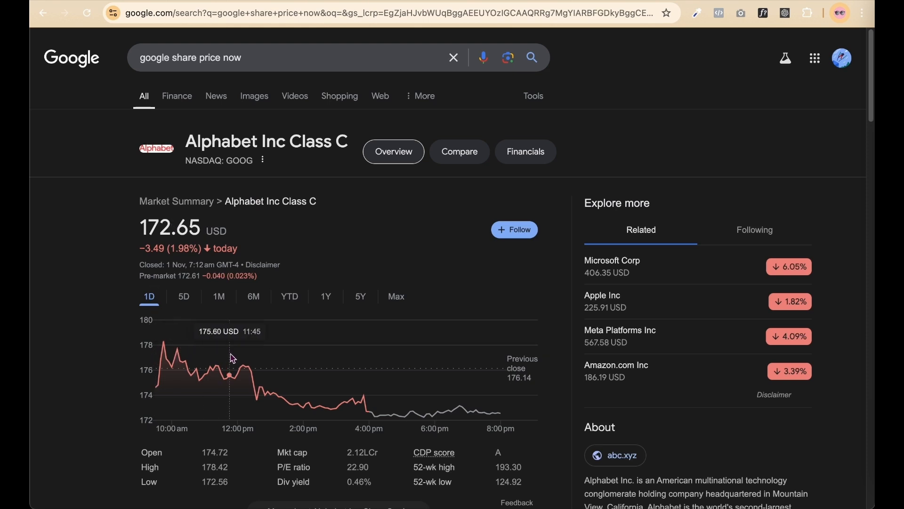
{"action": "mouse_move", "coordinate": [366, 413]}
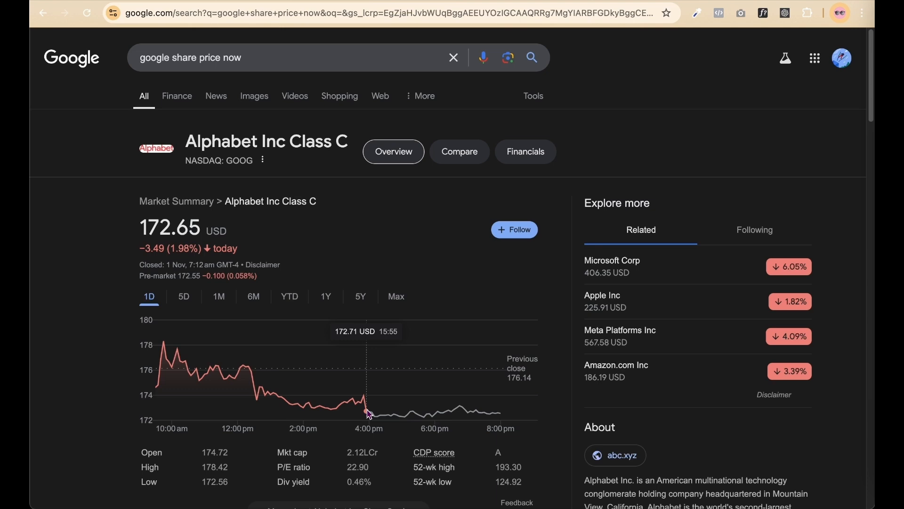
{"action": "scroll", "coordinate": [368, 414], "scroll_direction": "down", "scroll_amount": 1}
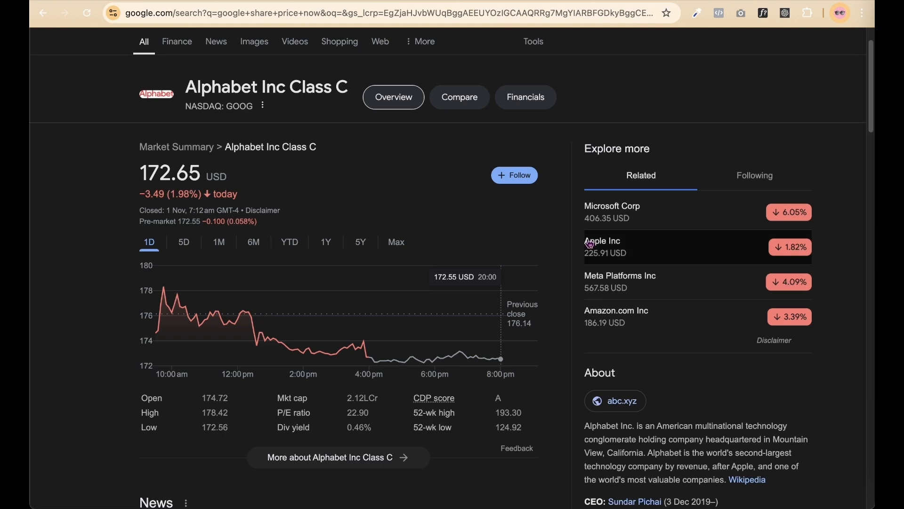
{"action": "left_click", "coordinate": [799, 2]}
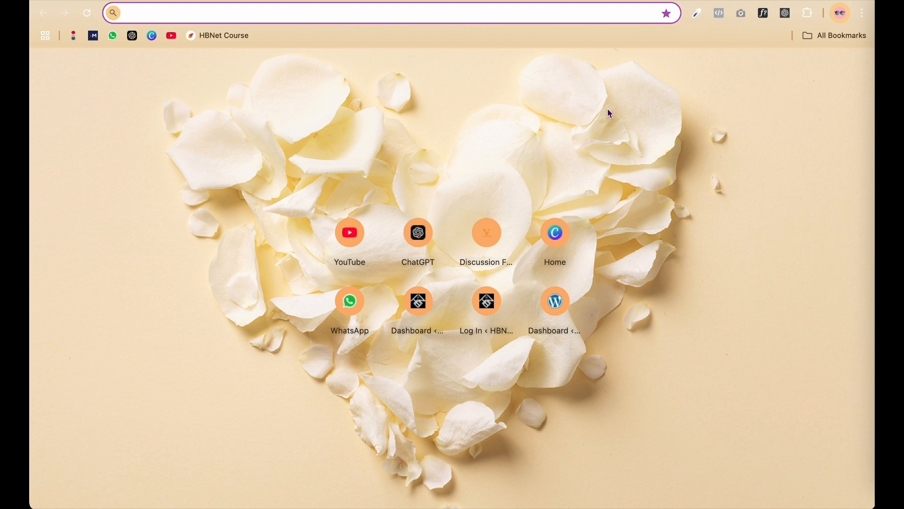
{"action": "type", "text": "De"}
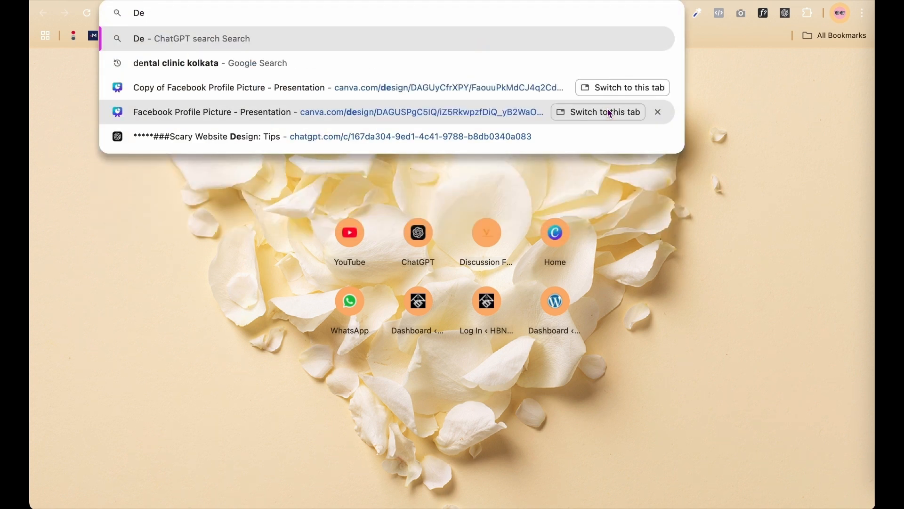
{"action": "type", "text": "ntal cli"}
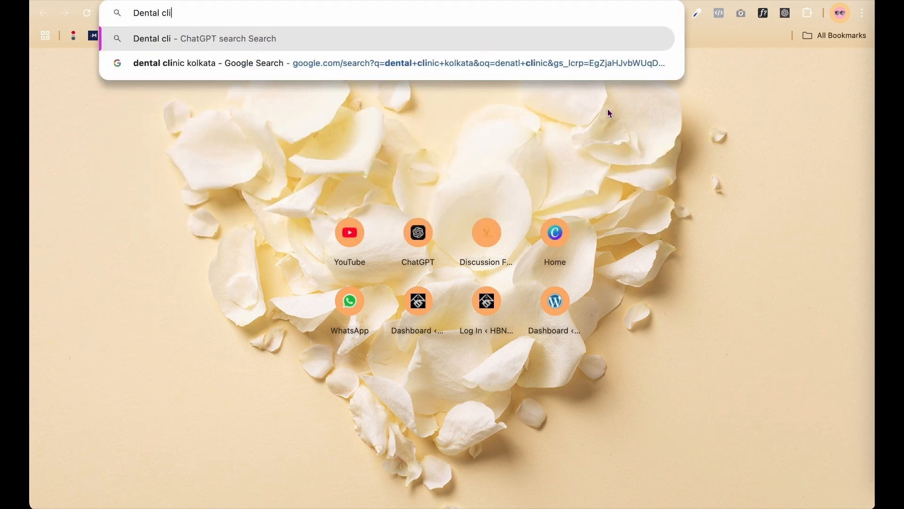
{"action": "type", "text": "nic"}
Send a 'Dental clinic' query to ChatGPT search and inspect the word 'restorative' in its services answer.
{"action": "key", "text": "Return"}
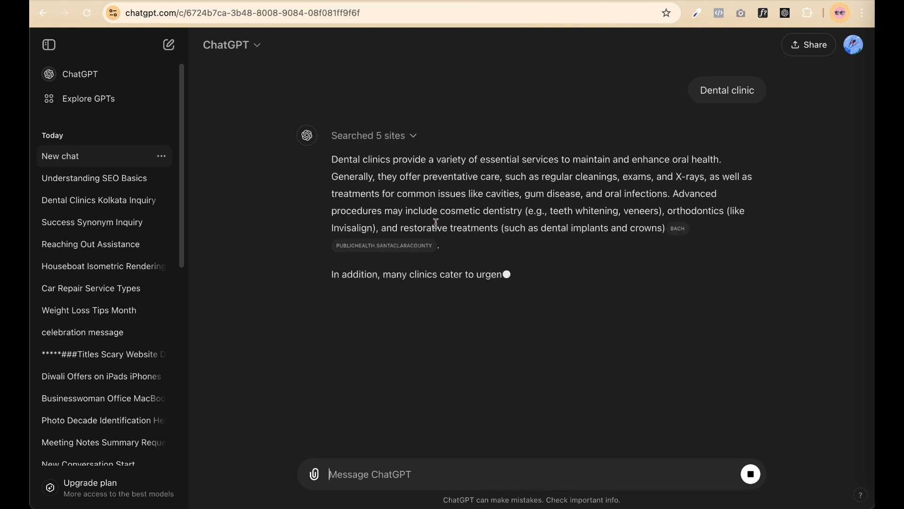
{"action": "right_click", "coordinate": [424, 227]}
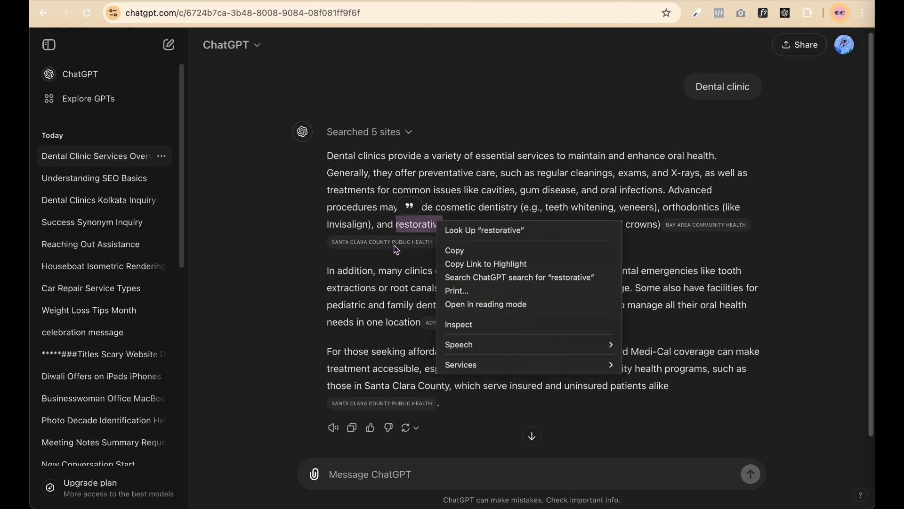
{"action": "left_click", "coordinate": [394, 249]}
{"action": "mouse_move", "coordinate": [381, 241]}
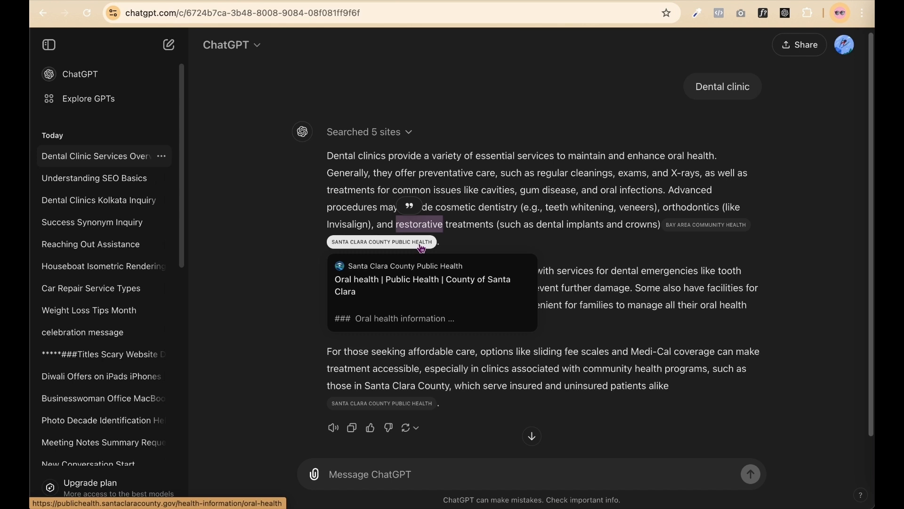
{"action": "left_click", "coordinate": [479, 150]}
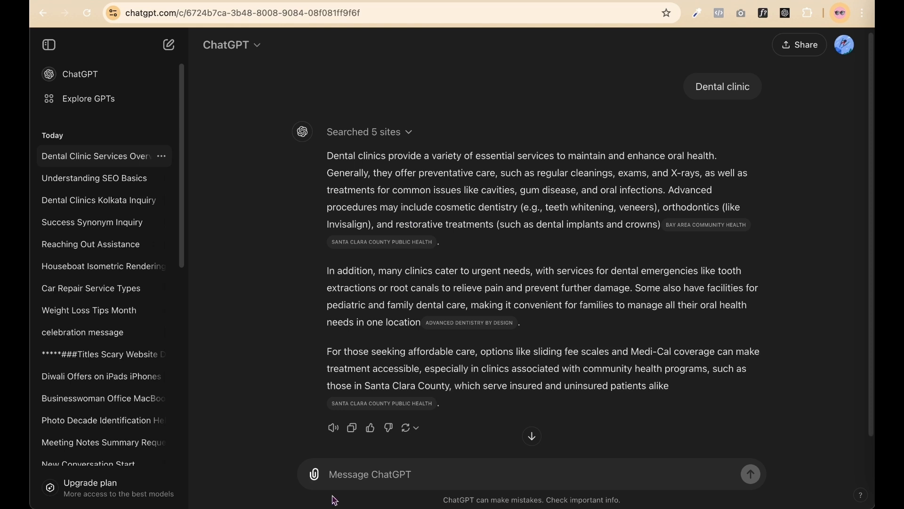
In the other browser window, rerun the 'dental clinic near me' Google search from history.
{"action": "key", "text": "ctrl+Right"}
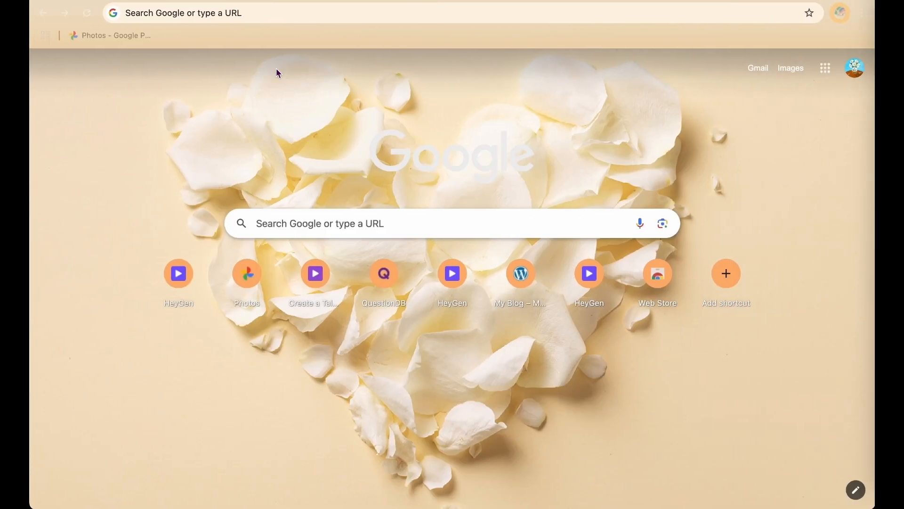
{"action": "left_click", "coordinate": [196, 16]}
{"action": "left_click", "coordinate": [175, 38]}
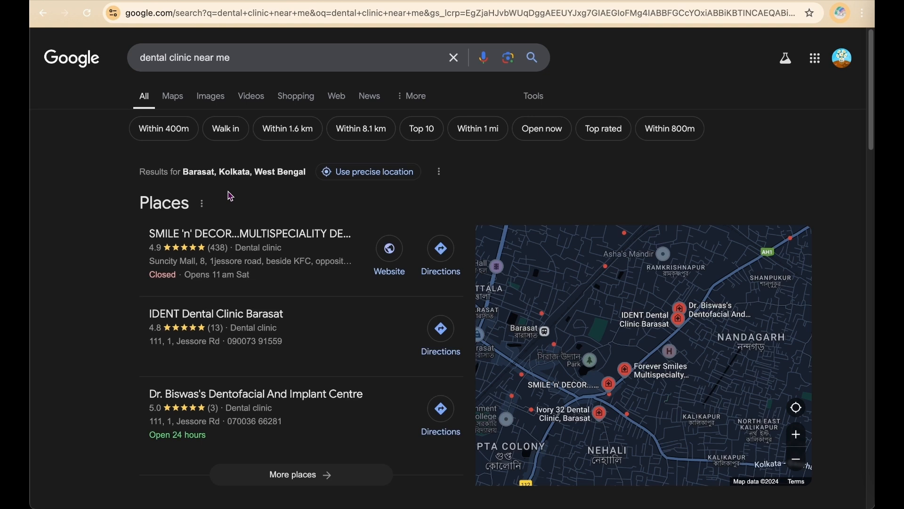
{"action": "scroll", "coordinate": [300, 413], "scroll_direction": "down", "scroll_amount": 5}
{"action": "scroll", "coordinate": [300, 413], "scroll_direction": "down", "scroll_amount": 5}
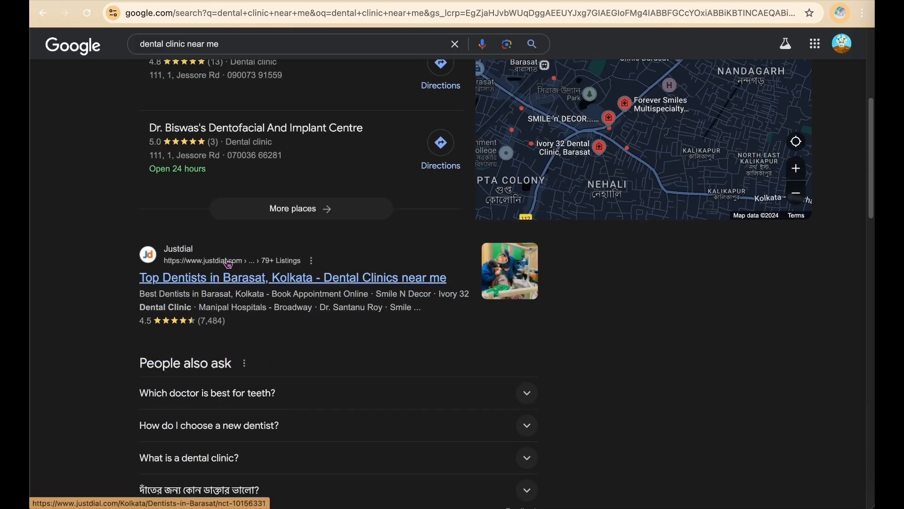
{"action": "scroll", "coordinate": [287, 274], "scroll_direction": "down", "scroll_amount": 1}
{"action": "scroll", "coordinate": [287, 274], "scroll_direction": "down", "scroll_amount": 2}
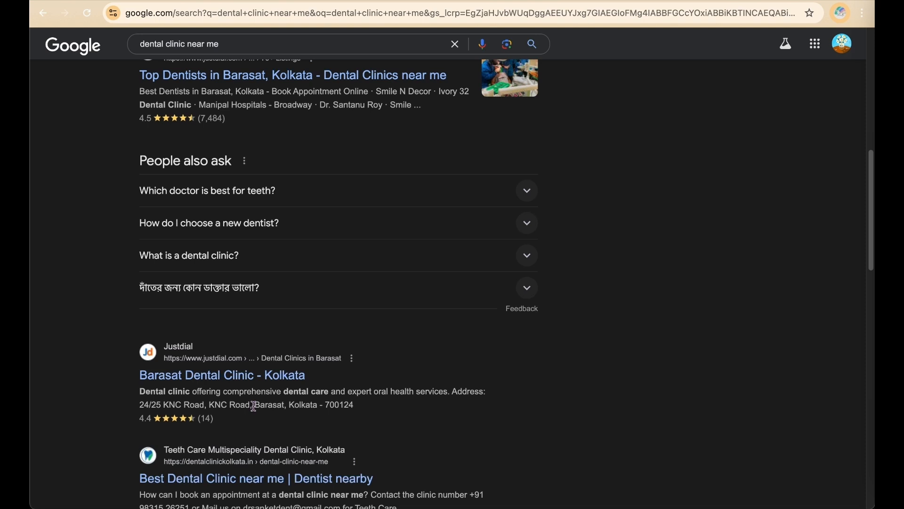
{"action": "scroll", "coordinate": [253, 406], "scroll_direction": "up", "scroll_amount": 3}
{"action": "scroll", "coordinate": [253, 407], "scroll_direction": "up", "scroll_amount": 1}
{"action": "scroll", "coordinate": [253, 406], "scroll_direction": "up", "scroll_amount": 1}
{"action": "scroll", "coordinate": [333, 318], "scroll_direction": "down", "scroll_amount": 2}
{"action": "scroll", "coordinate": [332, 259], "scroll_direction": "down", "scroll_amount": 5}
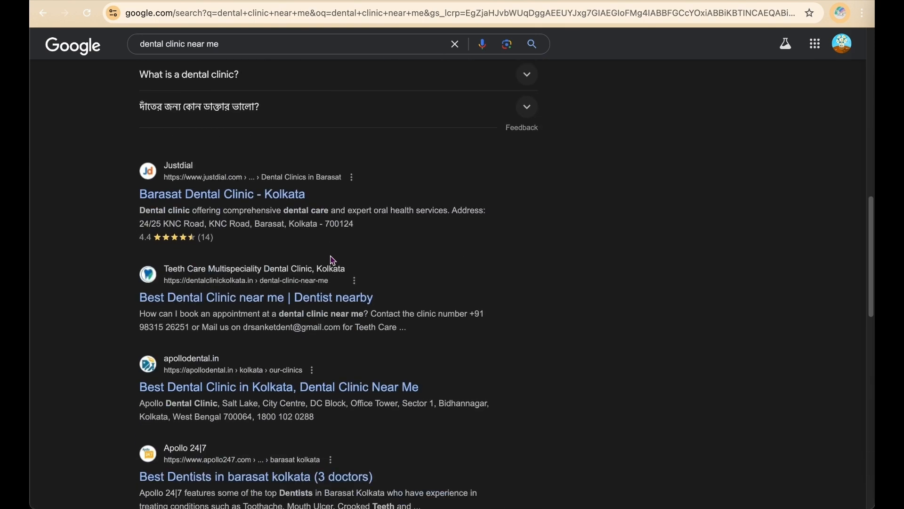
{"action": "scroll", "coordinate": [332, 258], "scroll_direction": "down", "scroll_amount": 1}
{"action": "scroll", "coordinate": [333, 258], "scroll_direction": "down", "scroll_amount": 2}
{"action": "scroll", "coordinate": [332, 258], "scroll_direction": "up", "scroll_amount": 2}
{"action": "scroll", "coordinate": [330, 256], "scroll_direction": "up", "scroll_amount": 5}
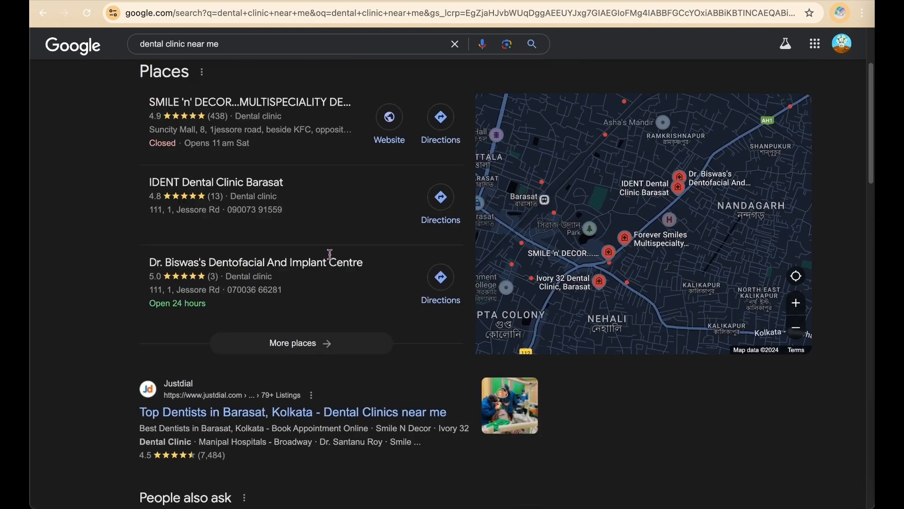
{"action": "scroll", "coordinate": [332, 259], "scroll_direction": "up", "scroll_amount": 2}
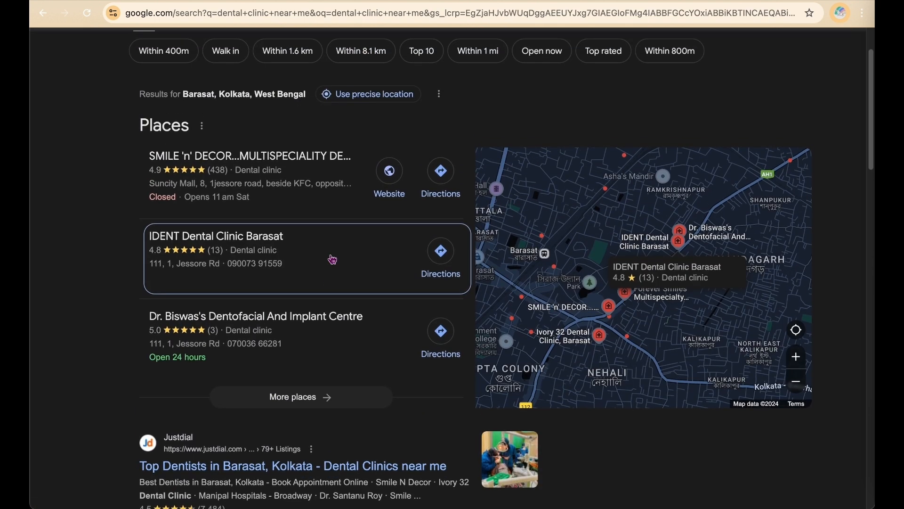
Switch desktops back to the ChatGPT dental clinic answer window.
{"action": "key", "text": "ctrl+Left"}
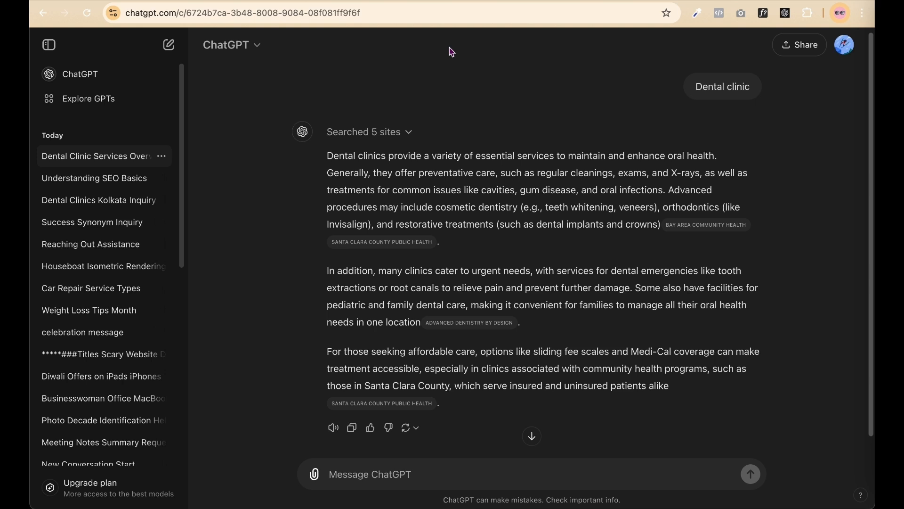
Switch to the openai.com 'Introducing ChatGPT search' article tab.
{"action": "key", "text": "ctrl+Tab"}
{"action": "scroll", "coordinate": [456, 247], "scroll_direction": "down", "scroll_amount": 1}
{"action": "scroll", "coordinate": [461, 342], "scroll_direction": "down", "scroll_amount": 10}
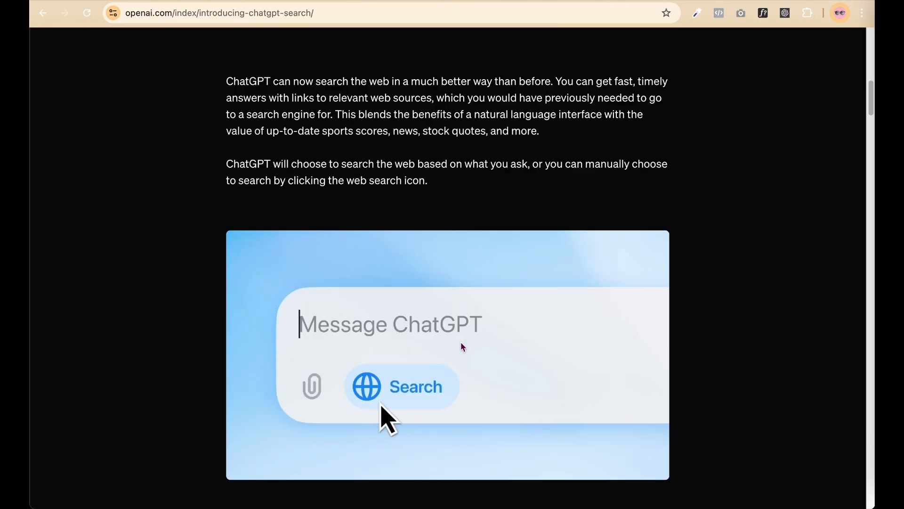
{"action": "scroll", "coordinate": [461, 342], "scroll_direction": "down", "scroll_amount": 5}
{"action": "scroll", "coordinate": [461, 342], "scroll_direction": "down", "scroll_amount": 1}
{"action": "scroll", "coordinate": [461, 341], "scroll_direction": "down", "scroll_amount": 5}
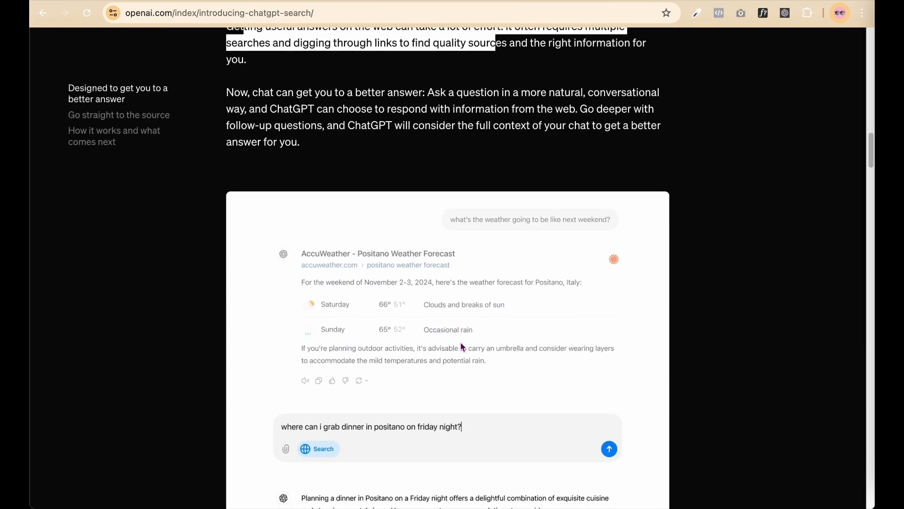
{"action": "scroll", "coordinate": [460, 341], "scroll_direction": "down", "scroll_amount": 5}
{"action": "scroll", "coordinate": [461, 343], "scroll_direction": "down", "scroll_amount": 5}
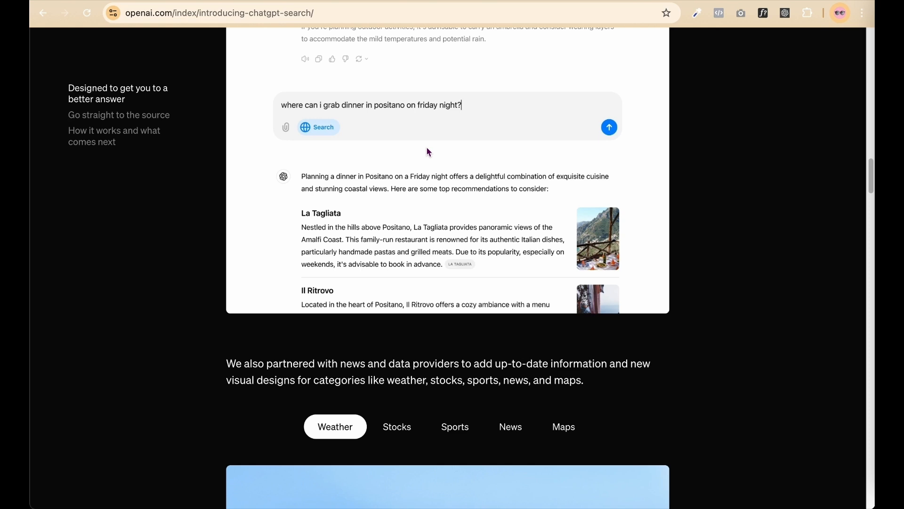
{"action": "scroll", "coordinate": [392, 276], "scroll_direction": "down", "scroll_amount": 1}
View the article's Stocks, Sports, News and Maps example answers in turn.
{"action": "left_click", "coordinate": [397, 426]}
{"action": "scroll", "coordinate": [509, 361], "scroll_direction": "down", "scroll_amount": 2}
{"action": "scroll", "coordinate": [424, 318], "scroll_direction": "down", "scroll_amount": 2}
{"action": "scroll", "coordinate": [396, 389], "scroll_direction": "down", "scroll_amount": 1}
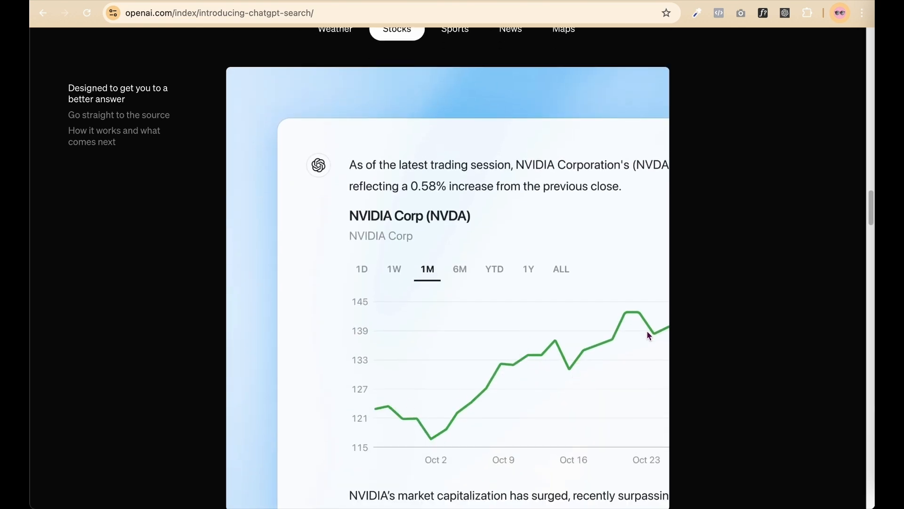
{"action": "scroll", "coordinate": [646, 330], "scroll_direction": "up", "scroll_amount": 1}
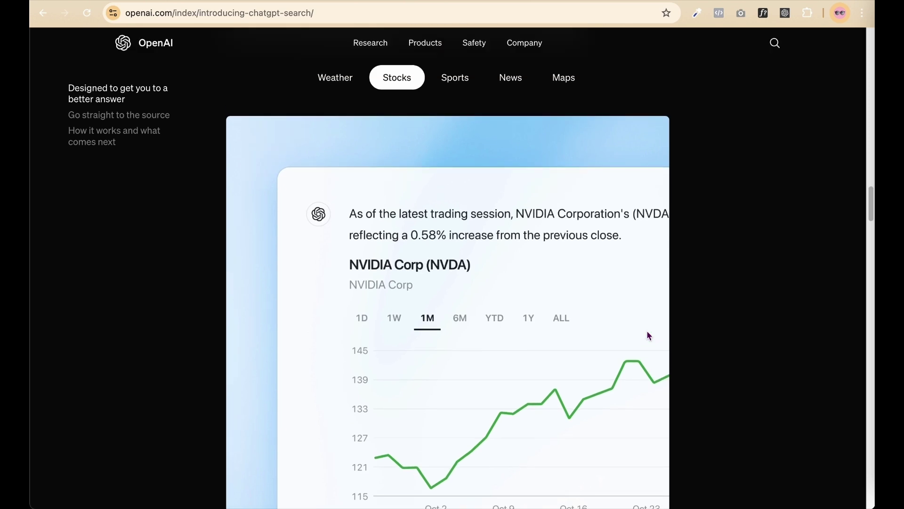
{"action": "left_click", "coordinate": [463, 79]}
{"action": "scroll", "coordinate": [482, 226], "scroll_direction": "down", "scroll_amount": 1}
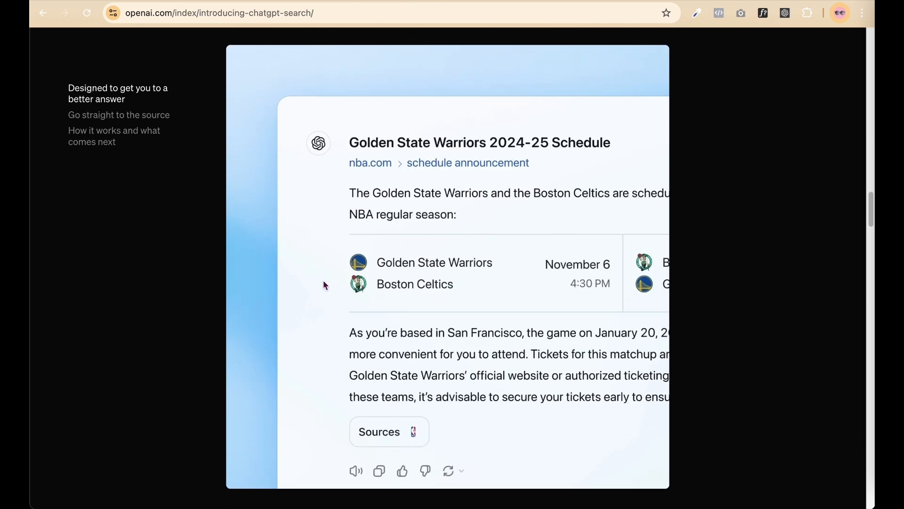
{"action": "scroll", "coordinate": [529, 281], "scroll_direction": "up", "scroll_amount": 1}
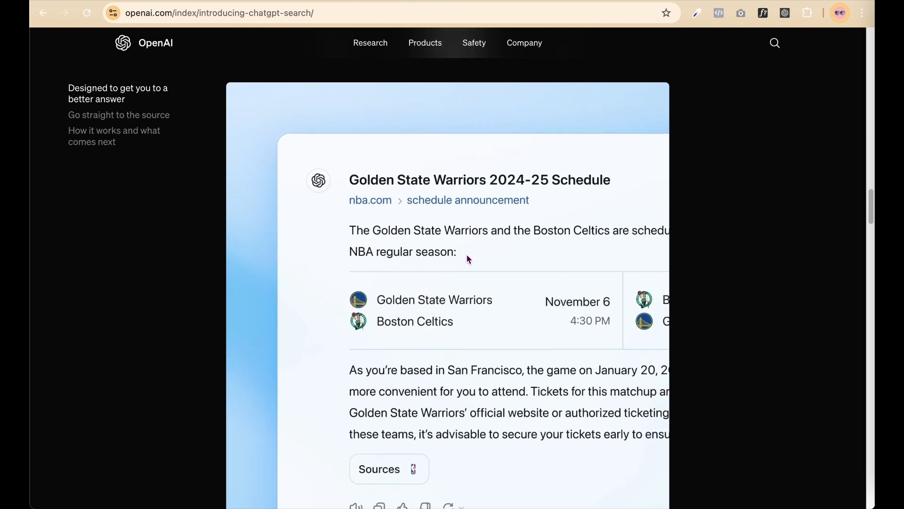
{"action": "scroll", "coordinate": [498, 161], "scroll_direction": "up", "scroll_amount": 1}
{"action": "left_click", "coordinate": [518, 83]}
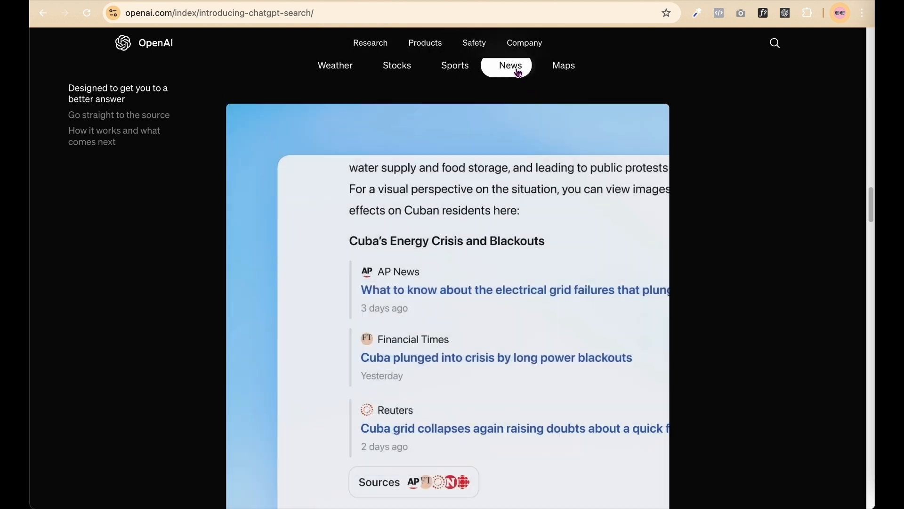
{"action": "scroll", "coordinate": [507, 210], "scroll_direction": "down", "scroll_amount": 1}
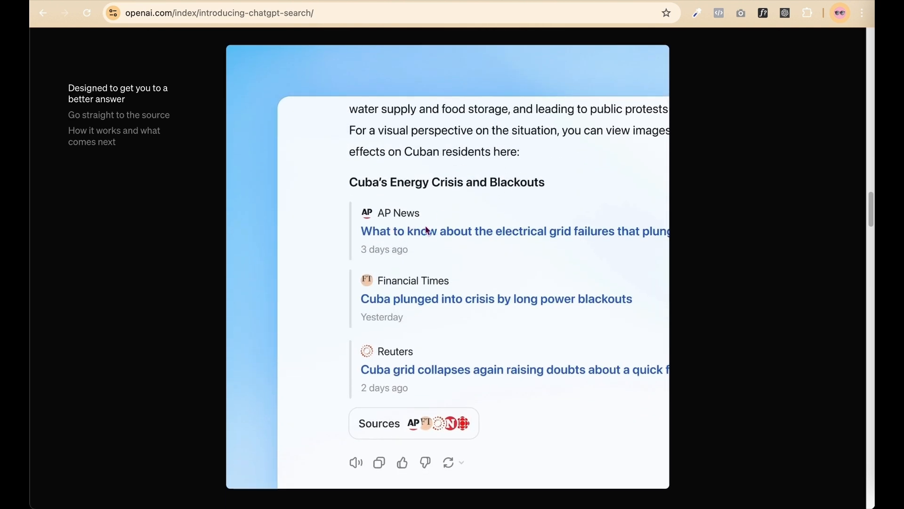
{"action": "scroll", "coordinate": [425, 230], "scroll_direction": "up", "scroll_amount": 1}
{"action": "scroll", "coordinate": [415, 256], "scroll_direction": "down", "scroll_amount": 4}
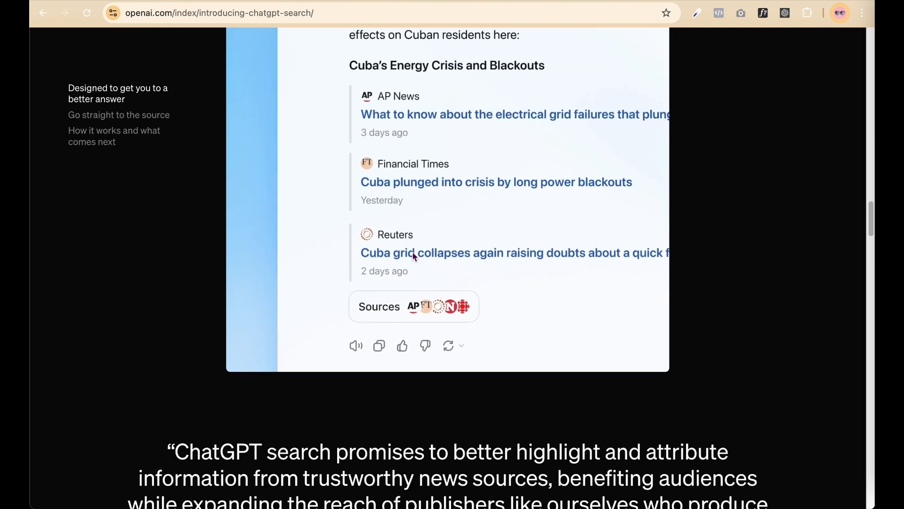
{"action": "scroll", "coordinate": [413, 253], "scroll_direction": "up", "scroll_amount": 3}
{"action": "scroll", "coordinate": [413, 252], "scroll_direction": "up", "scroll_amount": 2}
{"action": "left_click", "coordinate": [563, 90]}
{"action": "scroll", "coordinate": [513, 265], "scroll_direction": "down", "scroll_amount": 2}
{"action": "scroll", "coordinate": [514, 265], "scroll_direction": "down", "scroll_amount": 1}
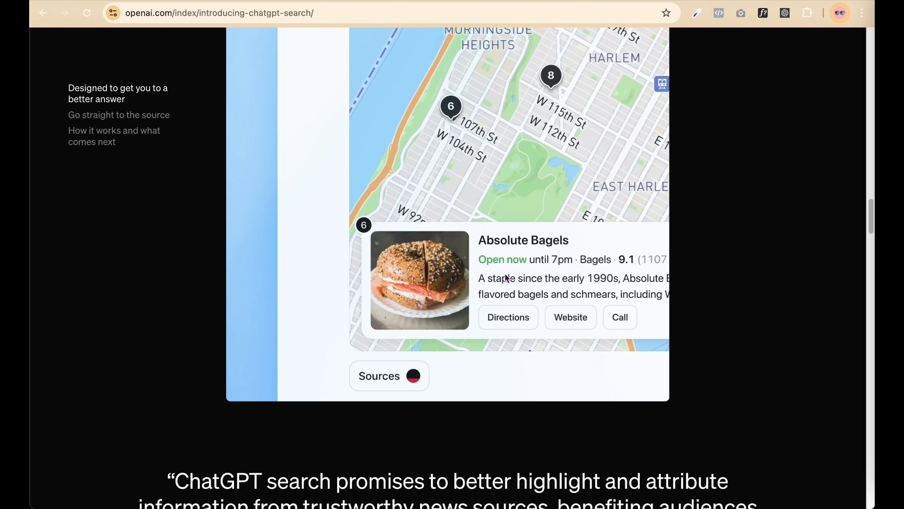
{"action": "scroll", "coordinate": [505, 278], "scroll_direction": "down", "scroll_amount": 3}
{"action": "scroll", "coordinate": [505, 278], "scroll_direction": "down", "scroll_amount": 1}
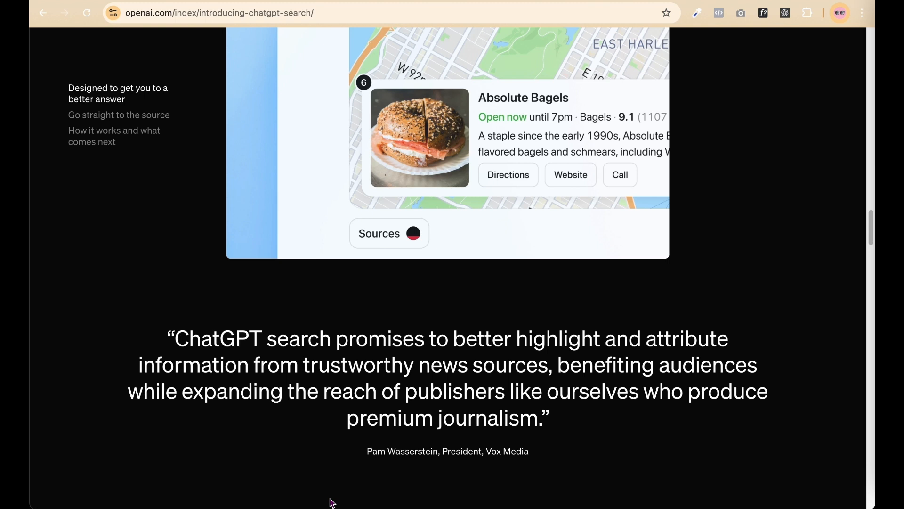
Switch to the X window and go to OpenAI's profile from recent searches.
{"action": "key", "text": "ctrl+Right"}
{"action": "key", "text": "ctrl+Right"}
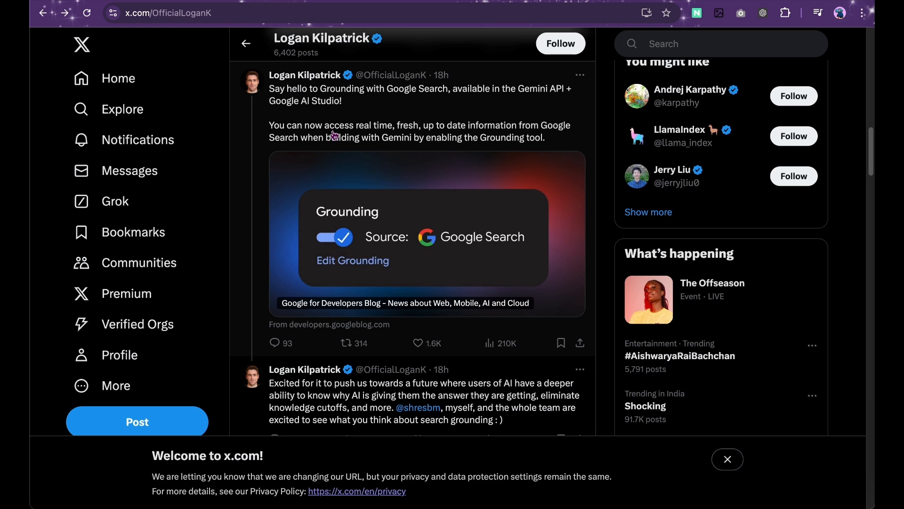
{"action": "left_click", "coordinate": [653, 43]}
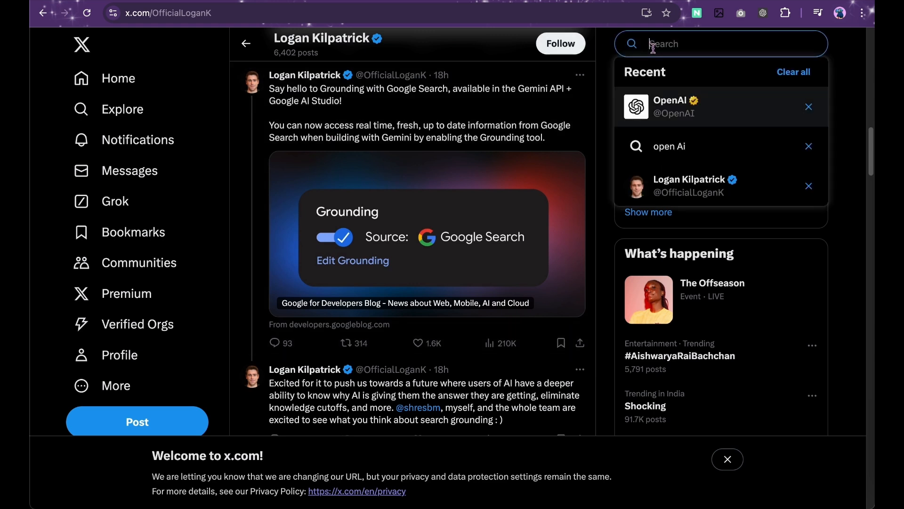
{"action": "left_click", "coordinate": [687, 108]}
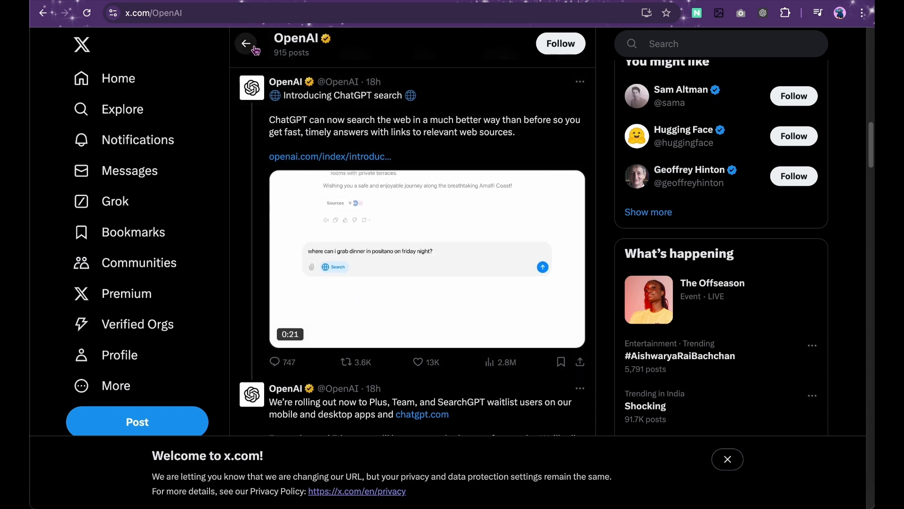
Return to OpenAI's X profile via recent searches, then switch to the ChatGPT search article.
{"action": "key", "text": "alt+Right"}
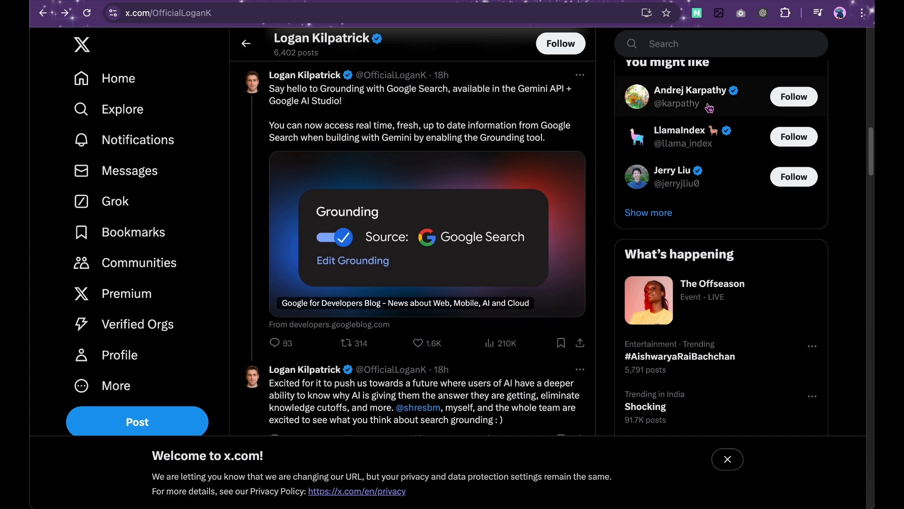
{"action": "scroll", "coordinate": [706, 107], "scroll_direction": "up", "scroll_amount": 1}
{"action": "left_click", "coordinate": [676, 44]}
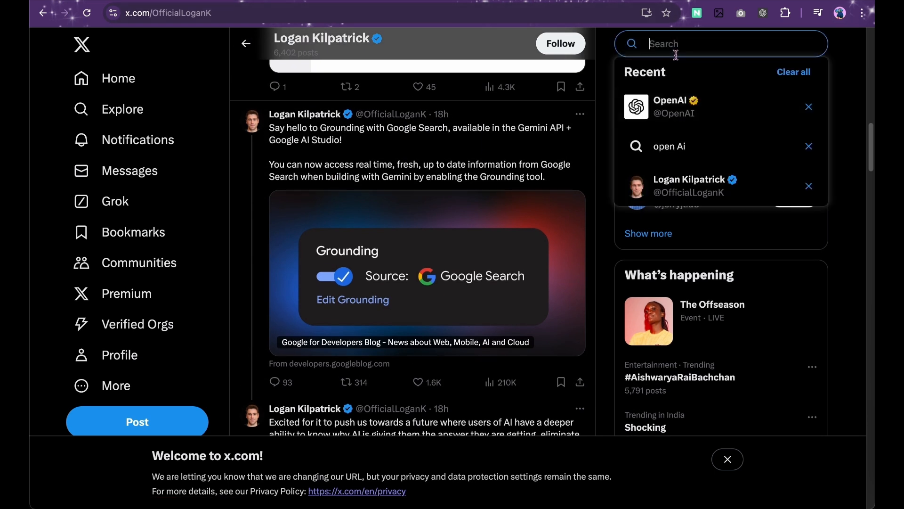
{"action": "left_click", "coordinate": [674, 95]}
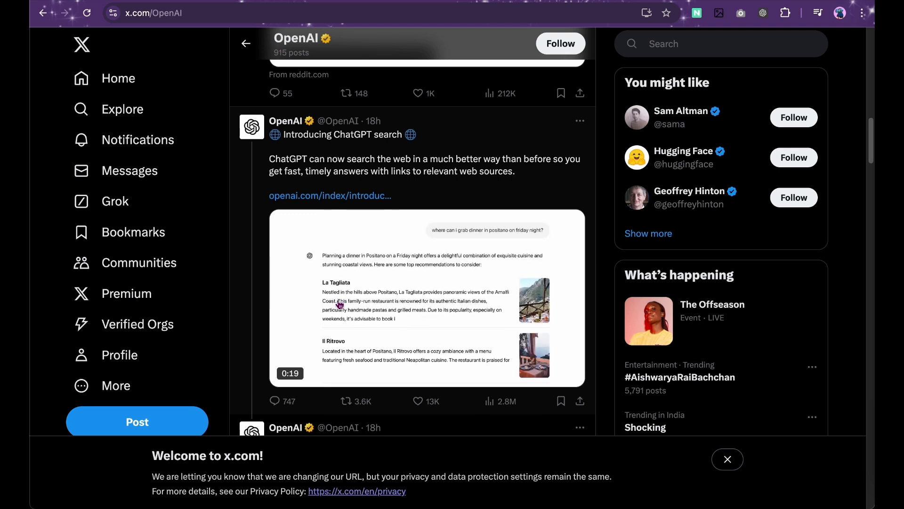
{"action": "key", "text": "ctrl+Tab"}
{"action": "key", "text": "ctrl+Tab"}
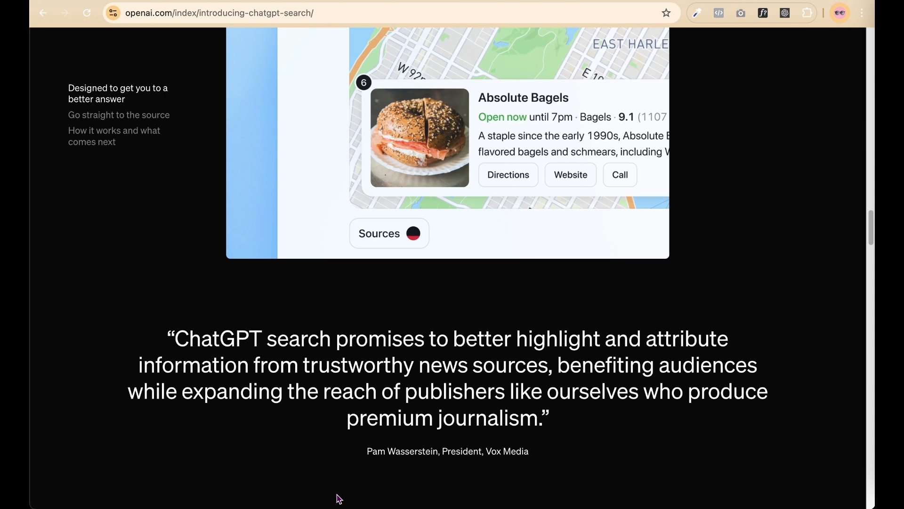
Switch desktops to the Chrome window with perplexity.ai open.
{"action": "key", "text": "ctrl+Right"}
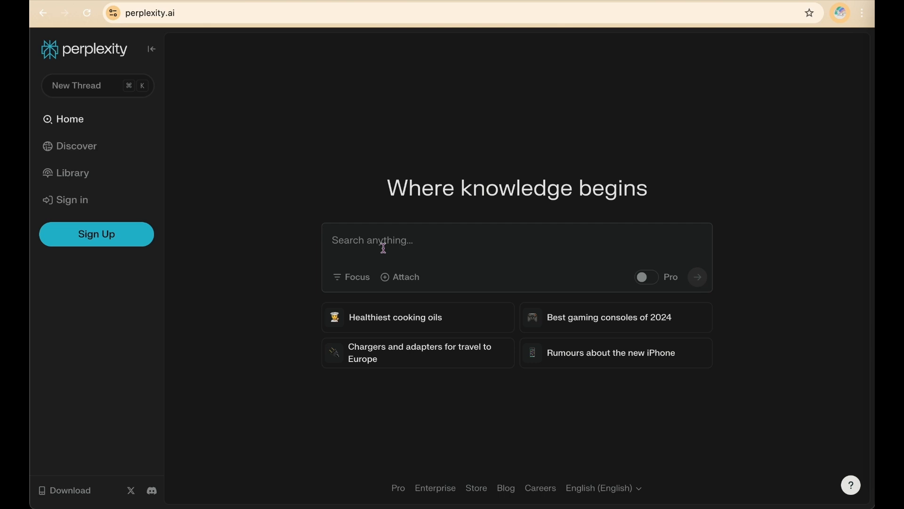
Ask Perplexity 'dental clics' and get its dental clinic services answer.
{"action": "left_click", "coordinate": [384, 248]}
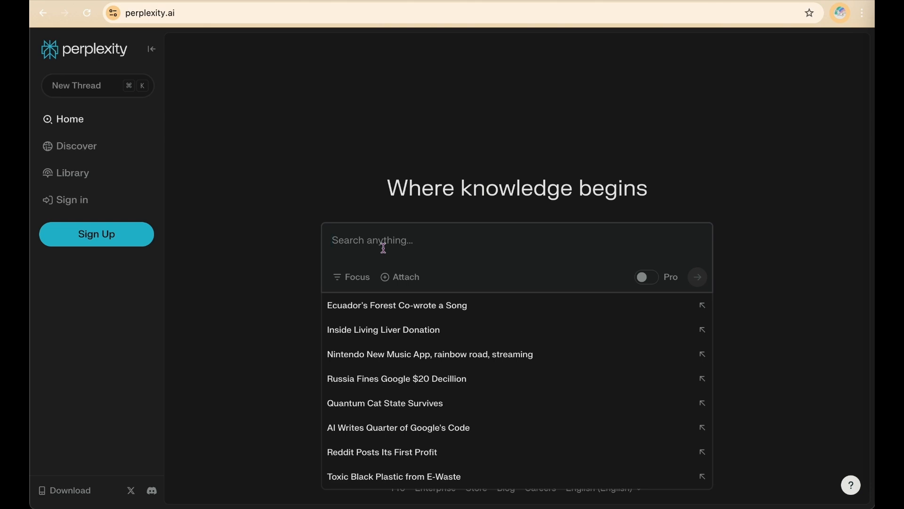
{"action": "type", "text": "denta"}
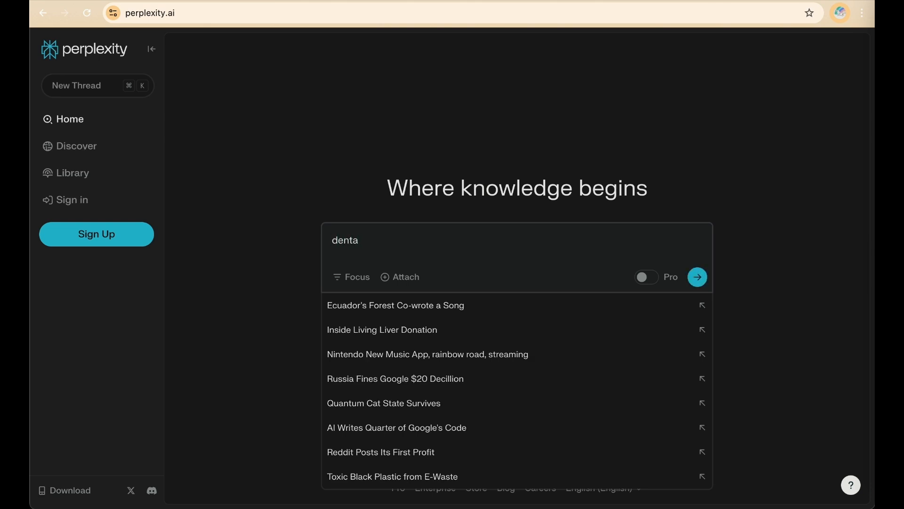
{"action": "type", "text": "l cli"}
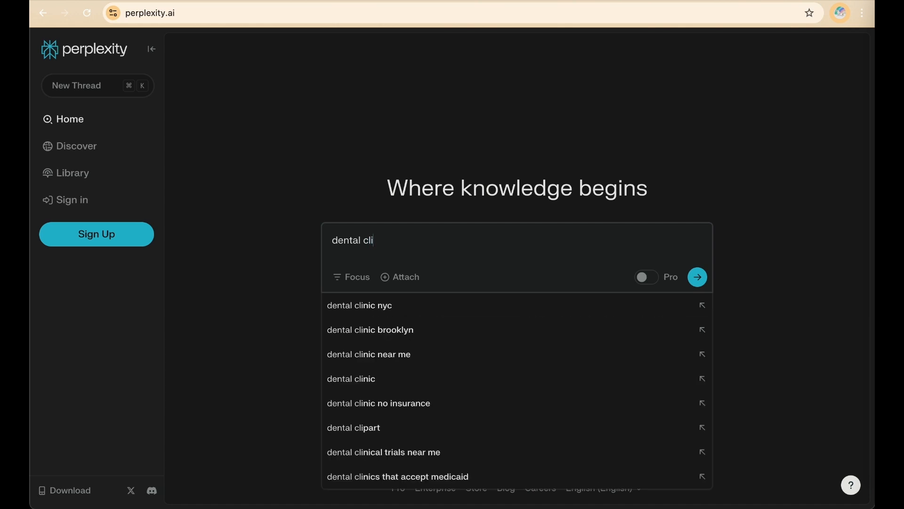
{"action": "type", "text": "cs"}
{"action": "key", "text": "Return"}
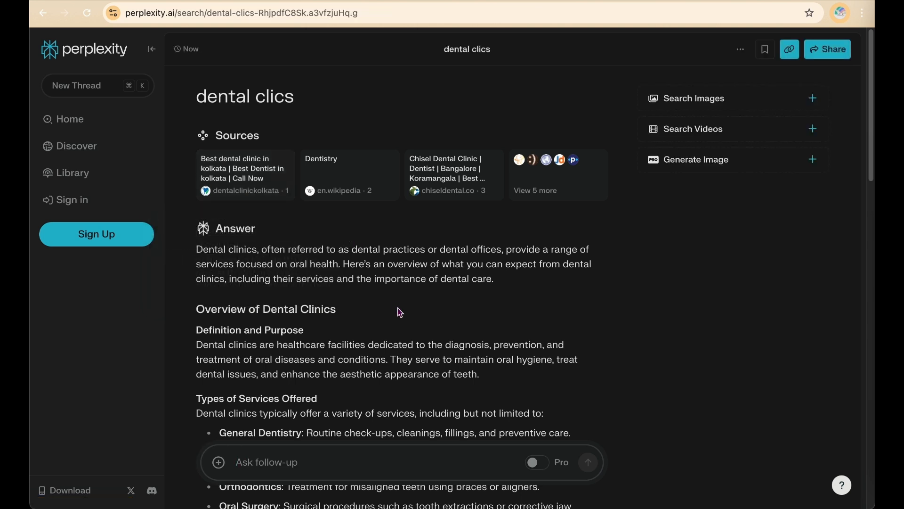
{"action": "scroll", "coordinate": [399, 312], "scroll_direction": "down", "scroll_amount": 5}
{"action": "scroll", "coordinate": [398, 311], "scroll_direction": "down", "scroll_amount": 2}
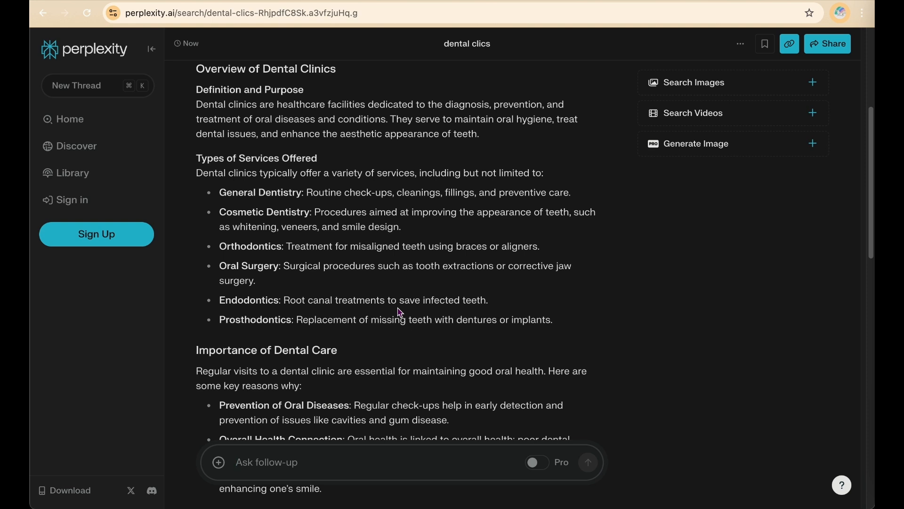
Return to the ChatGPT search article and start a new browser tab.
{"action": "key", "text": "ctrl+Tab"}
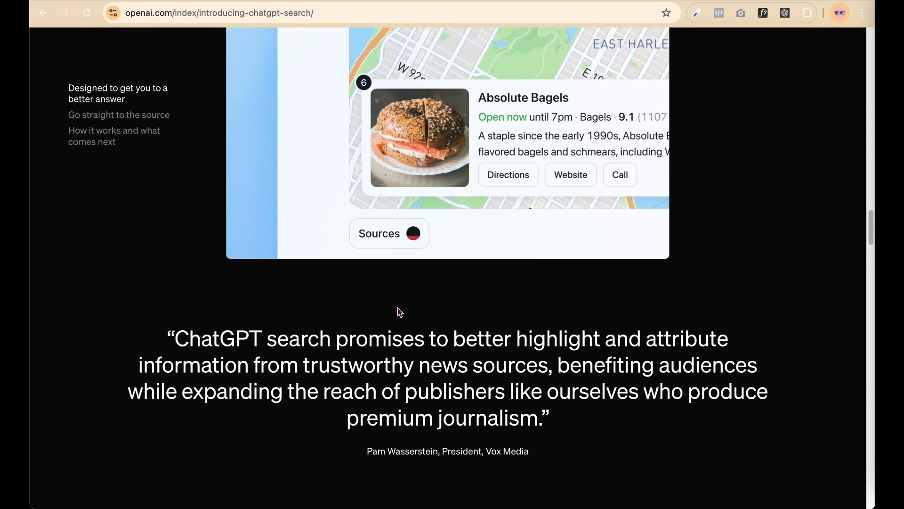
{"action": "key", "text": "ctrl+t"}
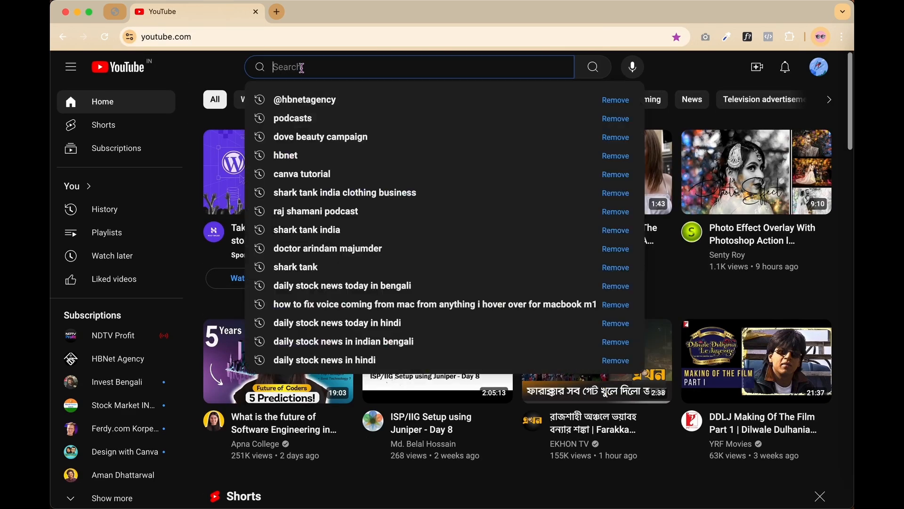
{"action": "left_click", "coordinate": [305, 99]}
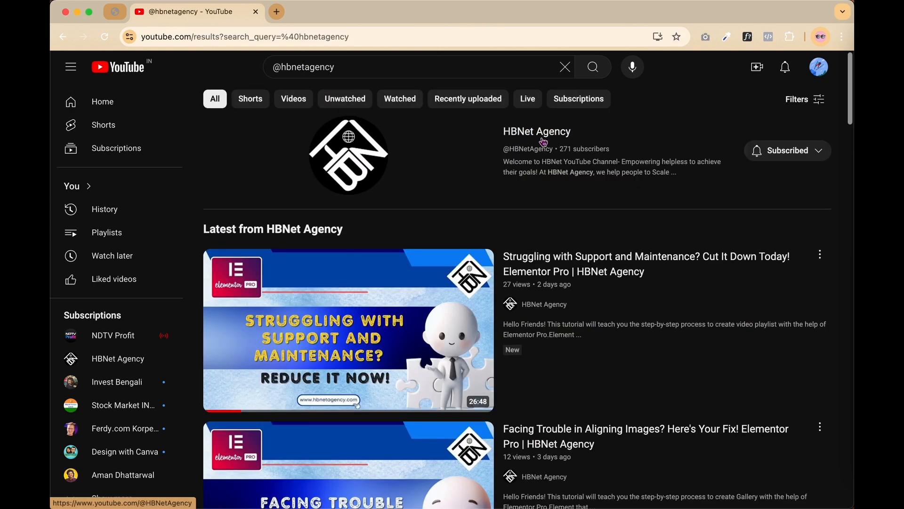
{"action": "left_click", "coordinate": [541, 138]}
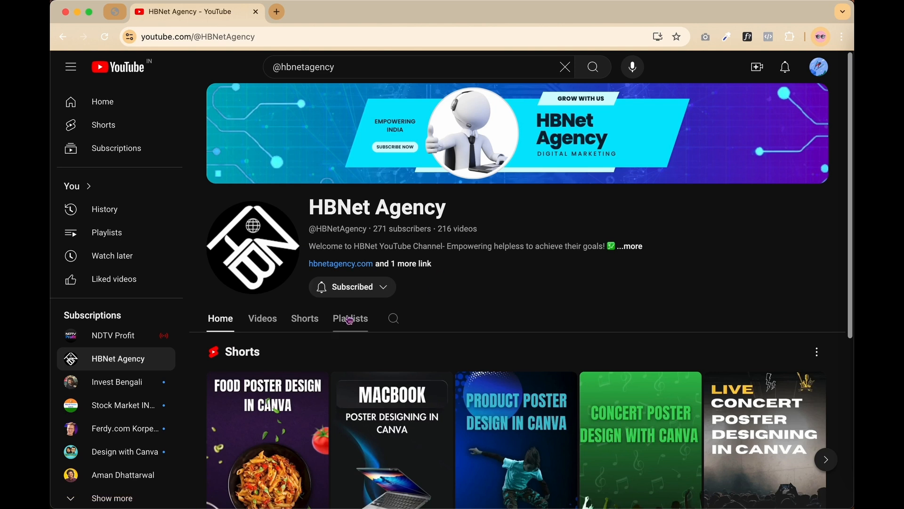
{"action": "left_click", "coordinate": [351, 318]}
{"action": "scroll", "coordinate": [372, 403], "scroll_direction": "down", "scroll_amount": 2}
{"action": "scroll", "coordinate": [409, 412], "scroll_direction": "down", "scroll_amount": 1}
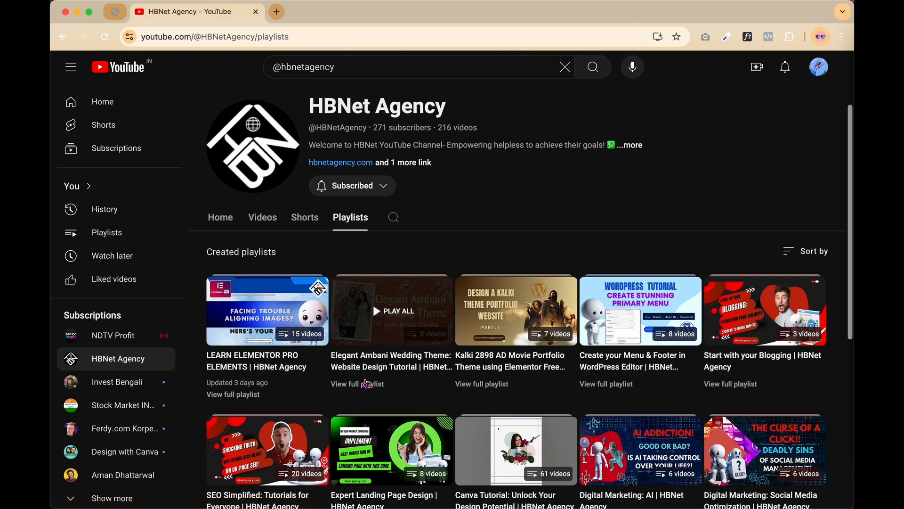
{"action": "mouse_move", "coordinate": [267, 309]}
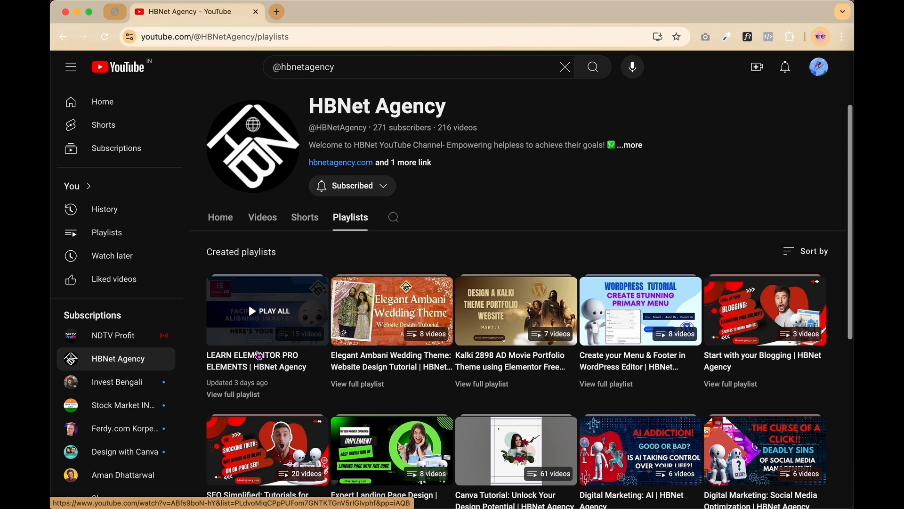
Play the Elementor Pro elements playlist and start video 14 'Animated Text Headline'.
{"action": "left_click", "coordinate": [258, 354]}
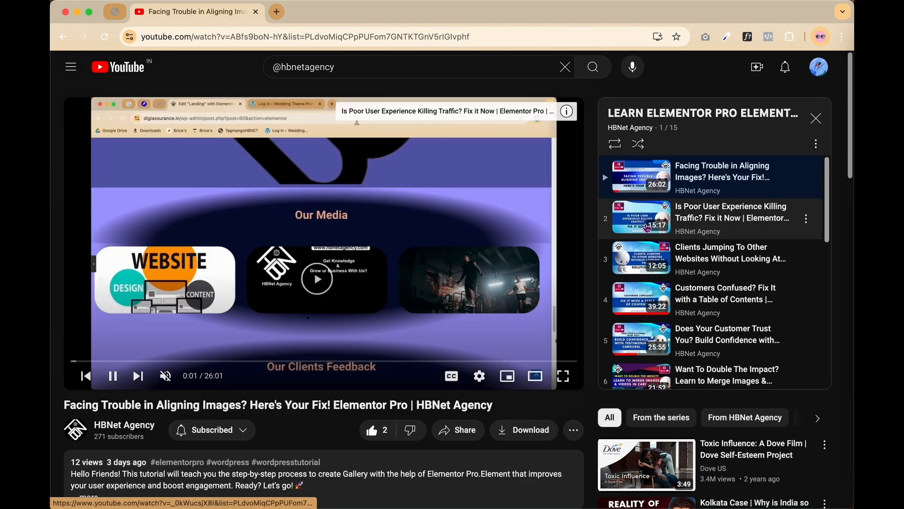
{"action": "scroll", "coordinate": [647, 226], "scroll_direction": "down", "scroll_amount": 5}
{"action": "scroll", "coordinate": [646, 226], "scroll_direction": "down", "scroll_amount": 5}
{"action": "scroll", "coordinate": [647, 226], "scroll_direction": "down", "scroll_amount": 3}
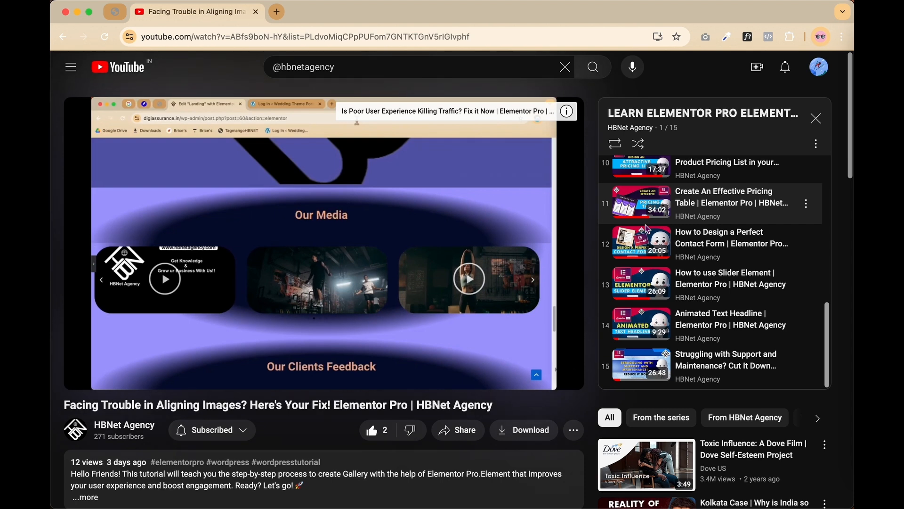
{"action": "left_click", "coordinate": [706, 321]}
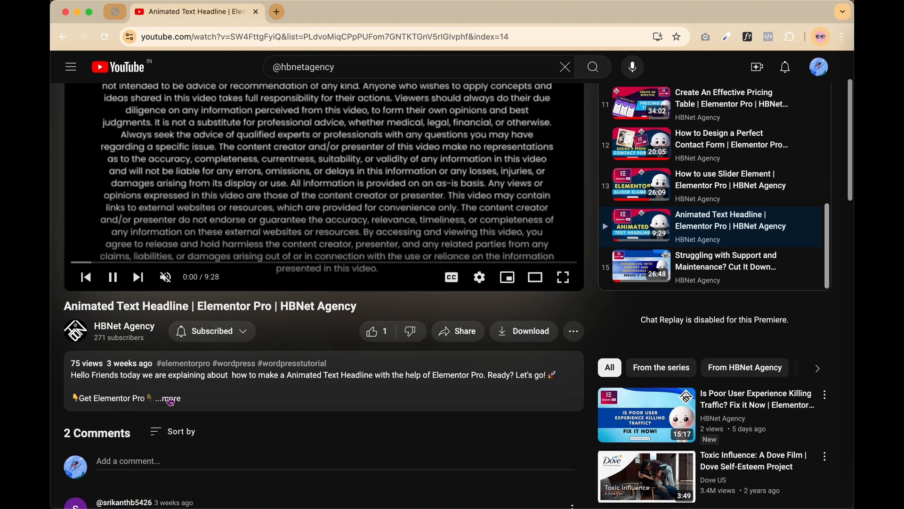
Reach Elementor's pricing page from the video description and expand its full plan feature comparison.
{"action": "left_click", "coordinate": [170, 400]}
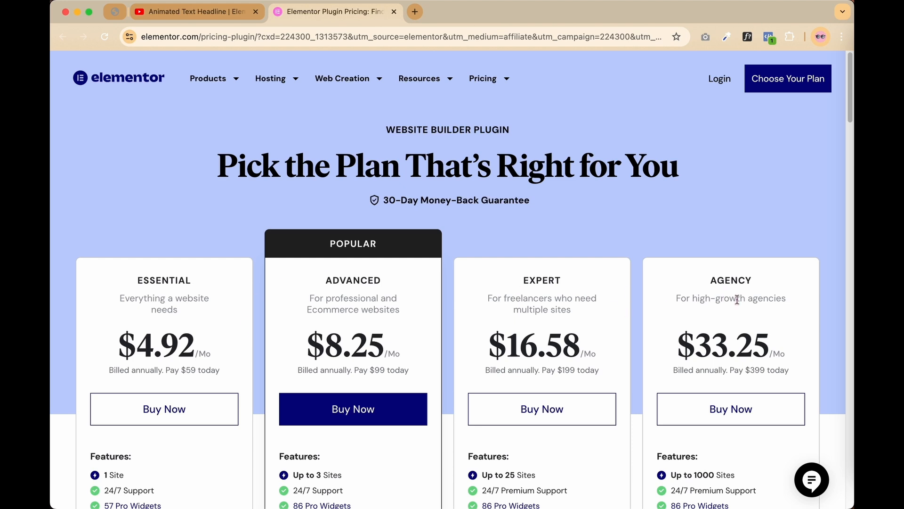
{"action": "scroll", "coordinate": [736, 299], "scroll_direction": "down", "scroll_amount": 3}
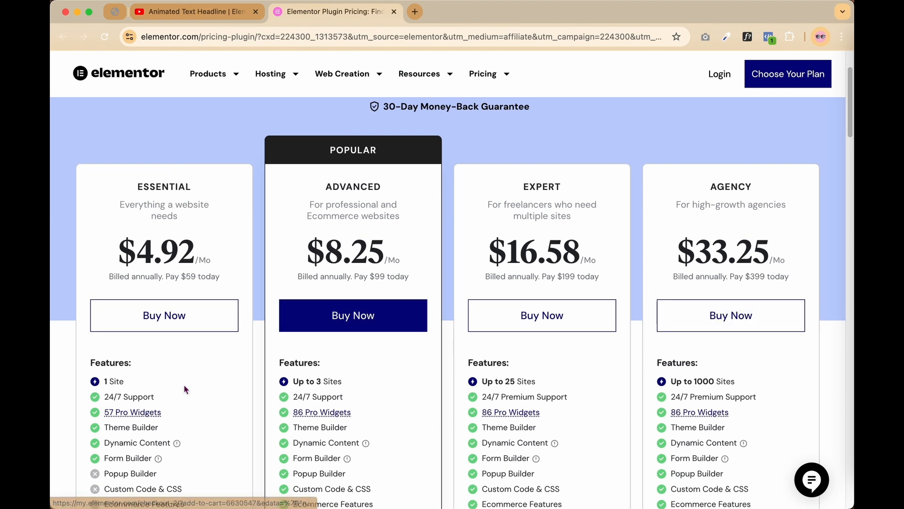
{"action": "scroll", "coordinate": [185, 389], "scroll_direction": "down", "scroll_amount": 2}
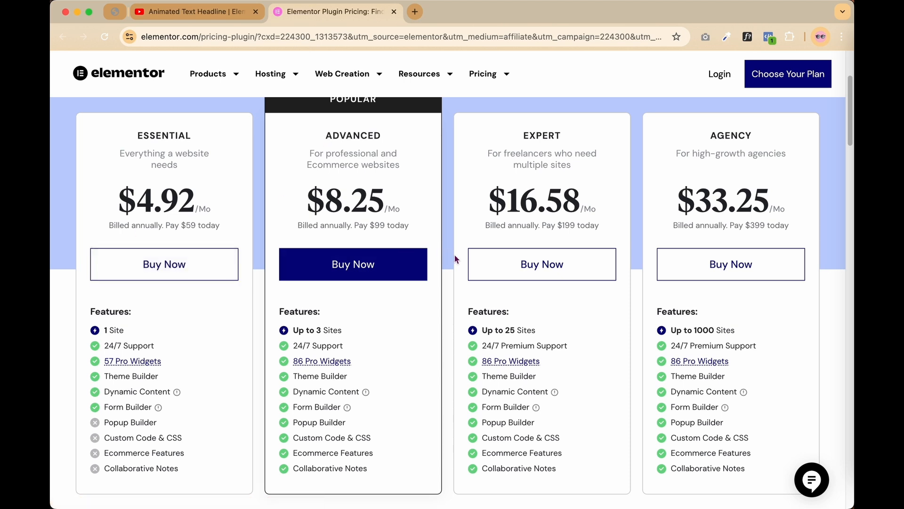
{"action": "scroll", "coordinate": [455, 255], "scroll_direction": "down", "scroll_amount": 3}
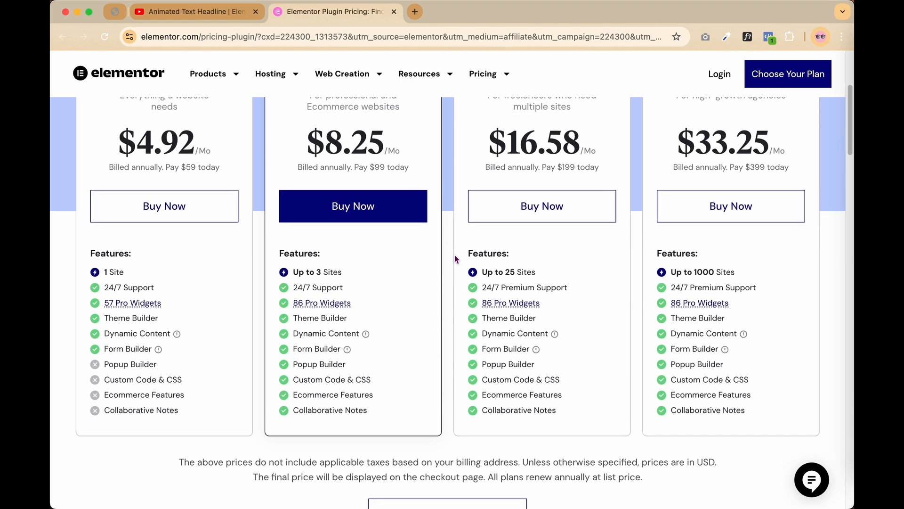
{"action": "scroll", "coordinate": [454, 255], "scroll_direction": "down", "scroll_amount": 2}
{"action": "scroll", "coordinate": [454, 256], "scroll_direction": "down", "scroll_amount": 1}
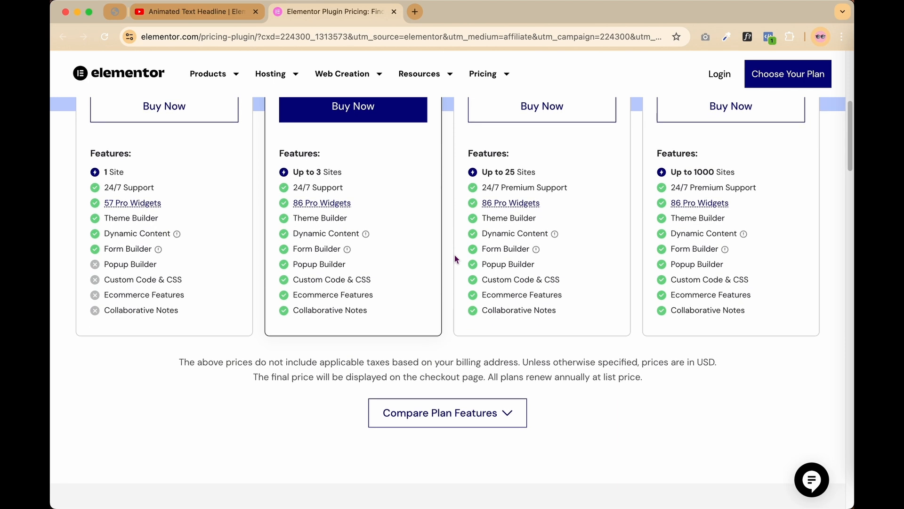
{"action": "left_click", "coordinate": [488, 412]}
{"action": "scroll", "coordinate": [488, 412], "scroll_direction": "down", "scroll_amount": 2}
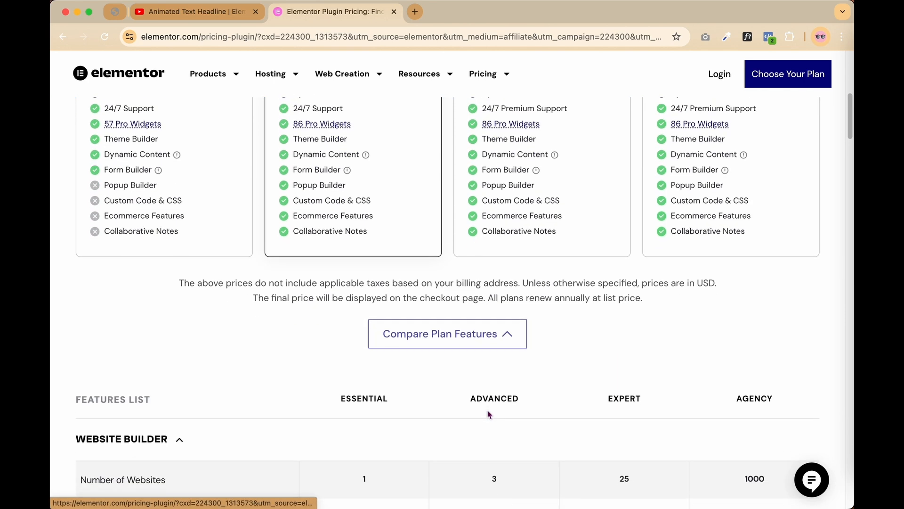
{"action": "scroll", "coordinate": [486, 409], "scroll_direction": "down", "scroll_amount": 3}
{"action": "scroll", "coordinate": [487, 410], "scroll_direction": "down", "scroll_amount": 3}
{"action": "scroll", "coordinate": [487, 409], "scroll_direction": "down", "scroll_amount": 3}
{"action": "scroll", "coordinate": [487, 410], "scroll_direction": "down", "scroll_amount": 2}
{"action": "scroll", "coordinate": [487, 414], "scroll_direction": "down", "scroll_amount": 2}
{"action": "scroll", "coordinate": [487, 414], "scroll_direction": "down", "scroll_amount": 3}
{"action": "scroll", "coordinate": [488, 413], "scroll_direction": "down", "scroll_amount": 2}
{"action": "scroll", "coordinate": [487, 413], "scroll_direction": "down", "scroll_amount": 3}
{"action": "scroll", "coordinate": [489, 413], "scroll_direction": "down", "scroll_amount": 2}
{"action": "scroll", "coordinate": [488, 413], "scroll_direction": "down", "scroll_amount": 1}
{"action": "scroll", "coordinate": [489, 413], "scroll_direction": "up", "scroll_amount": 10}
{"action": "scroll", "coordinate": [487, 409], "scroll_direction": "up", "scroll_amount": 10}
{"action": "scroll", "coordinate": [487, 409], "scroll_direction": "up", "scroll_amount": 3}
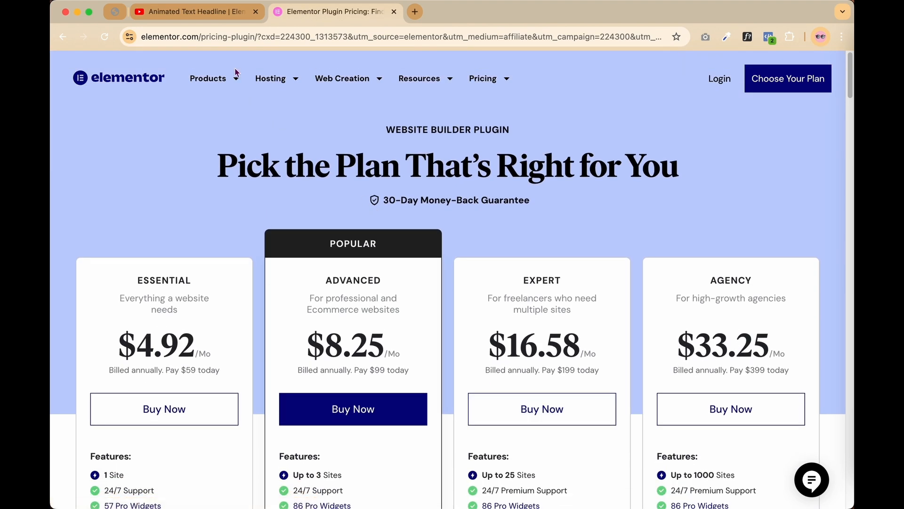
From the Animated Text Headline video, follow the Get Divi Theme link and go to Divi pricing.
{"action": "left_click", "coordinate": [198, 11]}
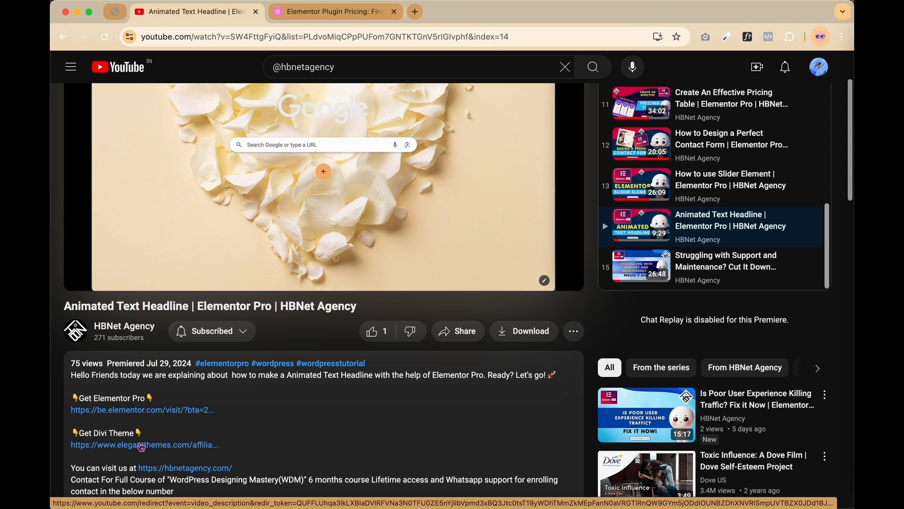
{"action": "left_click", "coordinate": [141, 446]}
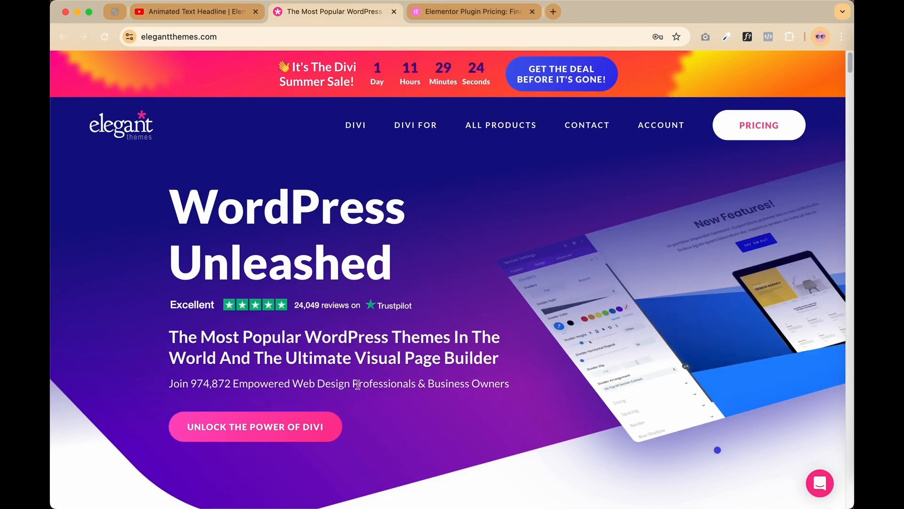
{"action": "scroll", "coordinate": [357, 385], "scroll_direction": "down", "scroll_amount": 4}
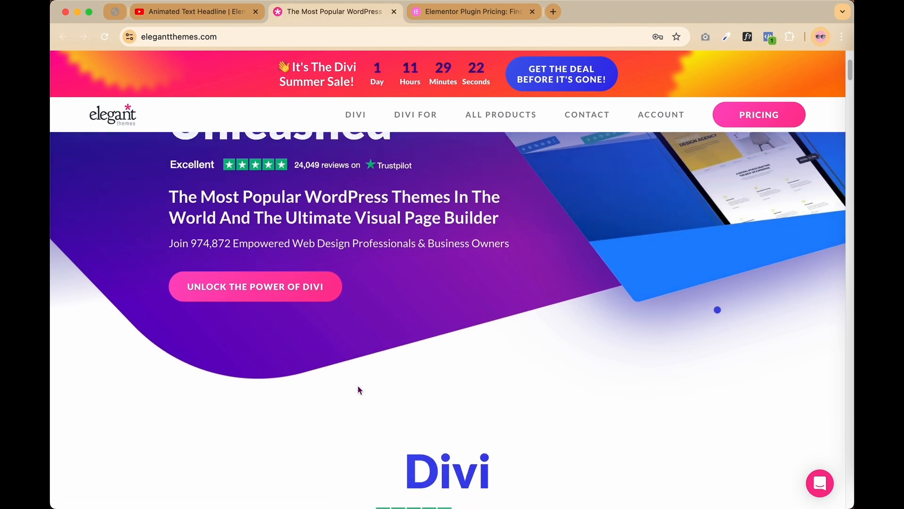
{"action": "scroll", "coordinate": [357, 386], "scroll_direction": "up", "scroll_amount": 4}
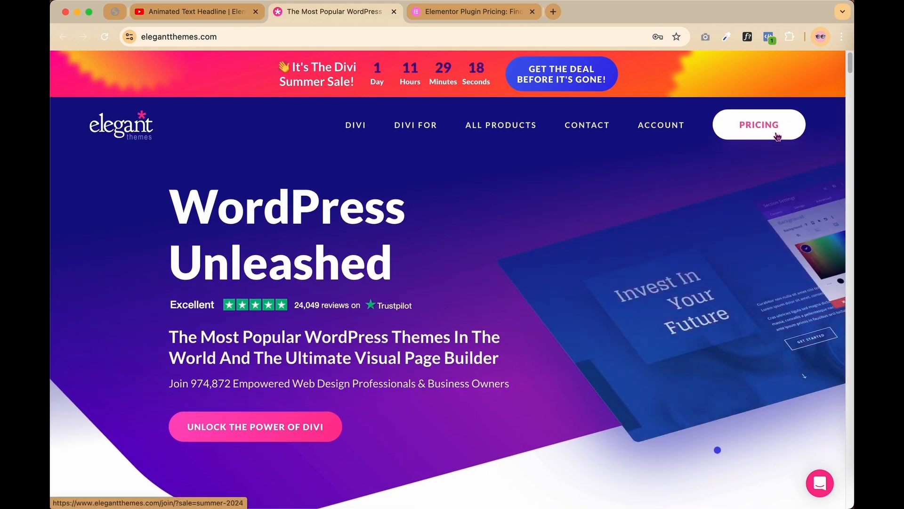
{"action": "left_click", "coordinate": [777, 135]}
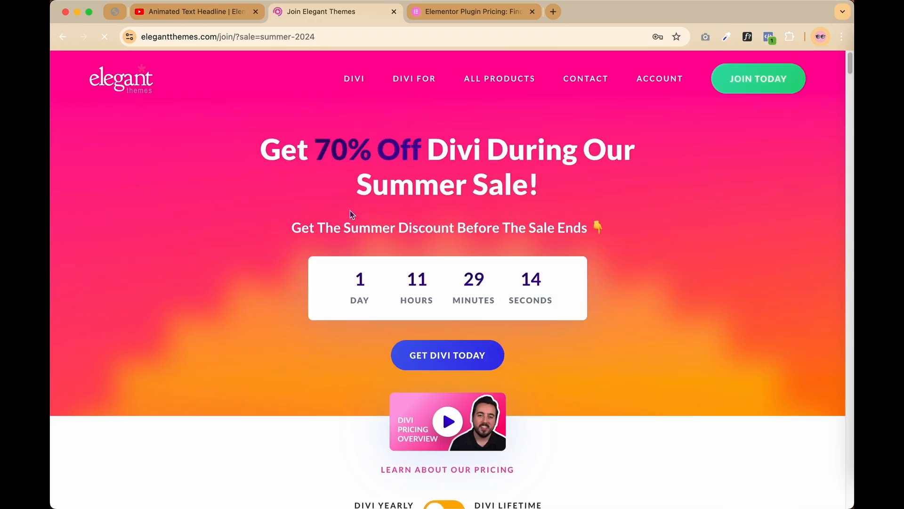
{"action": "scroll", "coordinate": [559, 188], "scroll_direction": "down", "scroll_amount": 5}
{"action": "scroll", "coordinate": [559, 189], "scroll_direction": "down", "scroll_amount": 3}
{"action": "scroll", "coordinate": [560, 193], "scroll_direction": "down", "scroll_amount": 2}
{"action": "scroll", "coordinate": [560, 192], "scroll_direction": "down", "scroll_amount": 2}
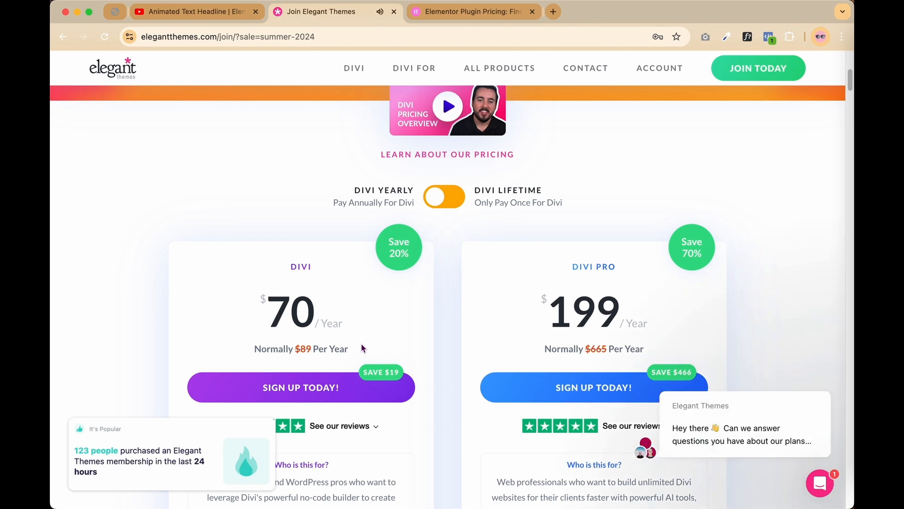
Start signing up for the $70/year Divi plan and dismiss the Add On and Save offers.
{"action": "left_click", "coordinate": [331, 389]}
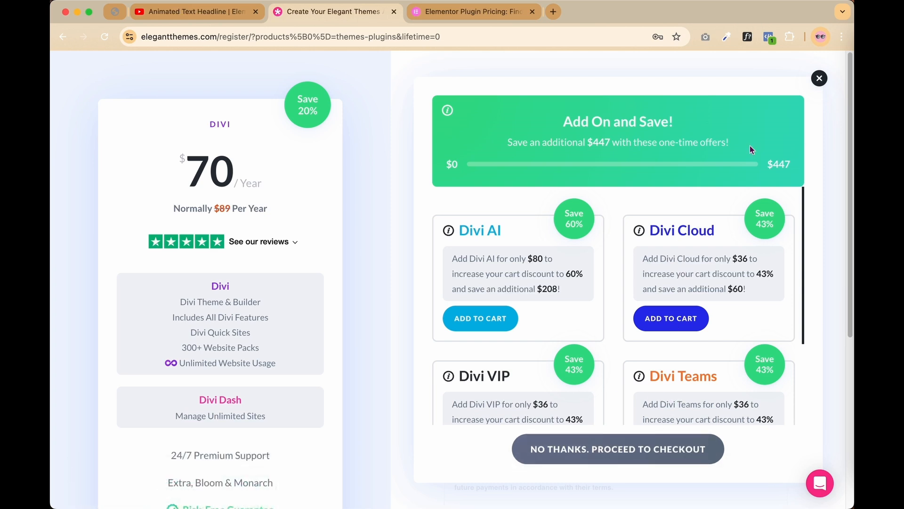
{"action": "left_click", "coordinate": [820, 79]}
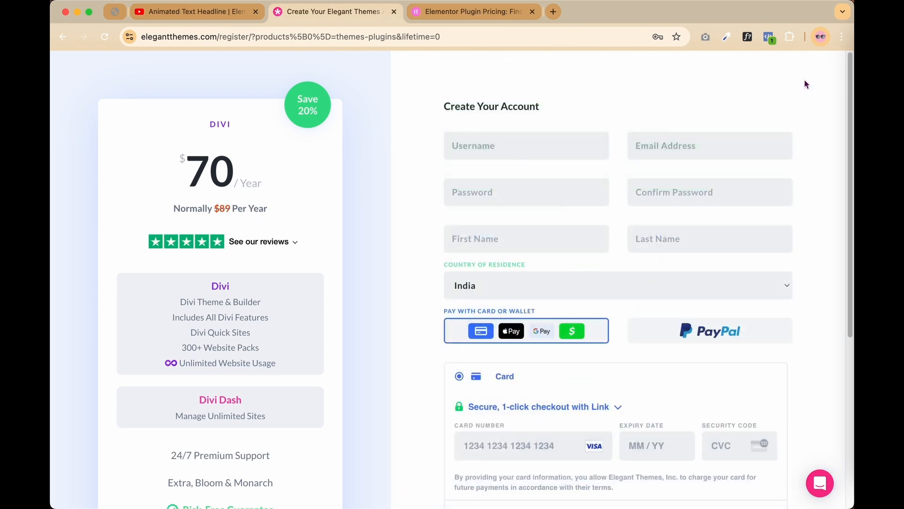
{"action": "scroll", "coordinate": [636, 141], "scroll_direction": "down", "scroll_amount": 2}
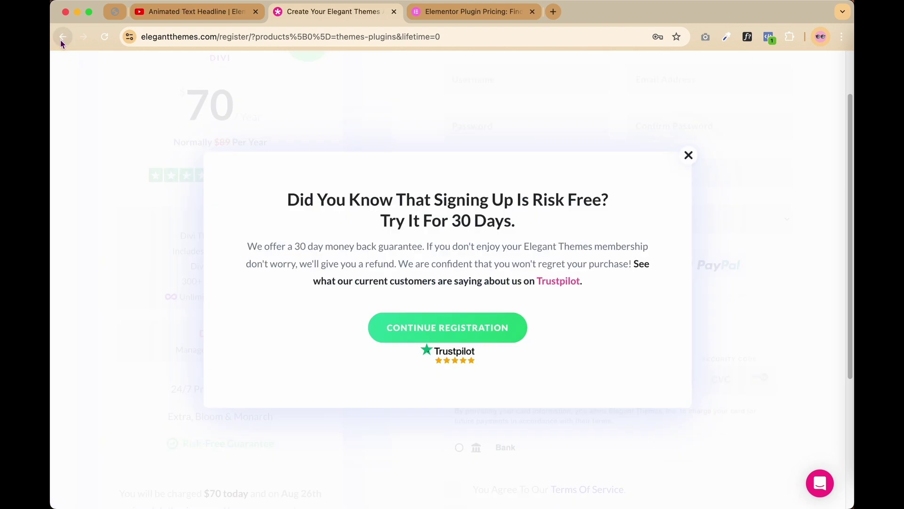
Back on the Join page, switch to Divi Lifetime, sign up for the $199 plan and skip the add-ons.
{"action": "left_click", "coordinate": [62, 36]}
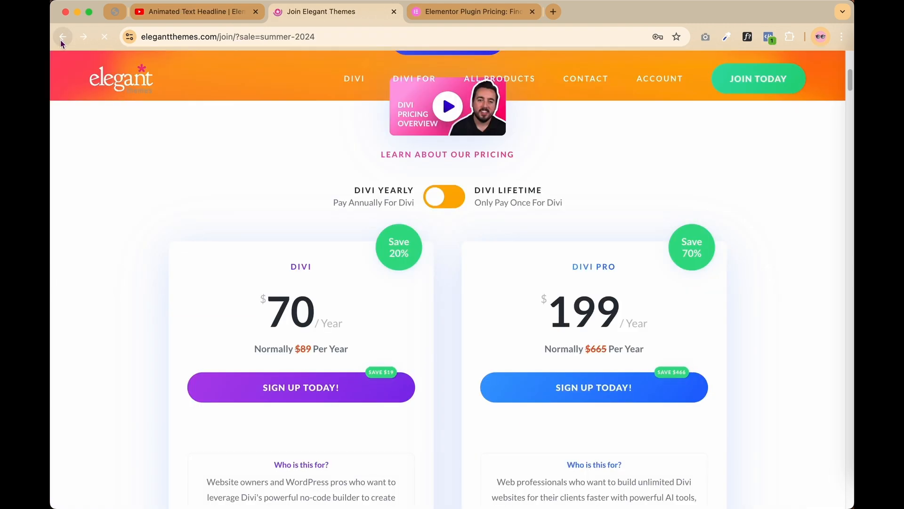
{"action": "left_click", "coordinate": [455, 201]}
{"action": "scroll", "coordinate": [492, 282], "scroll_direction": "down", "scroll_amount": 2}
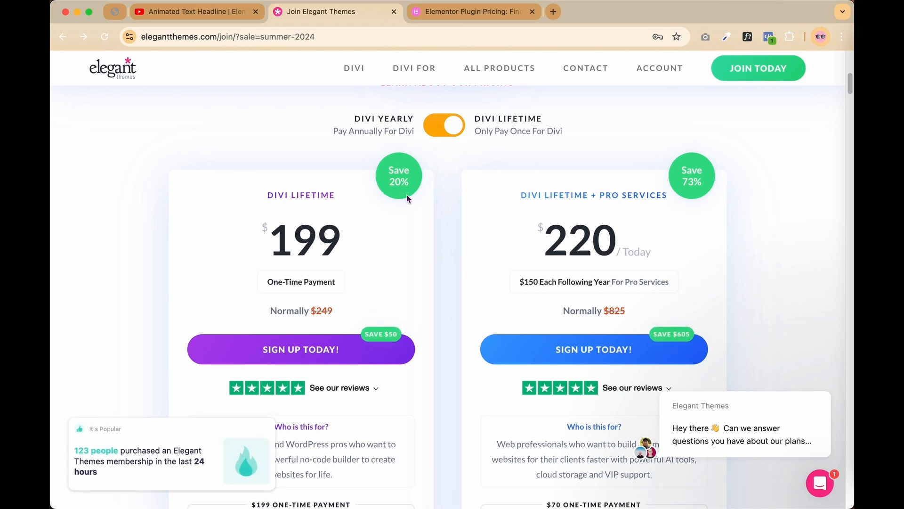
{"action": "left_click", "coordinate": [302, 346]}
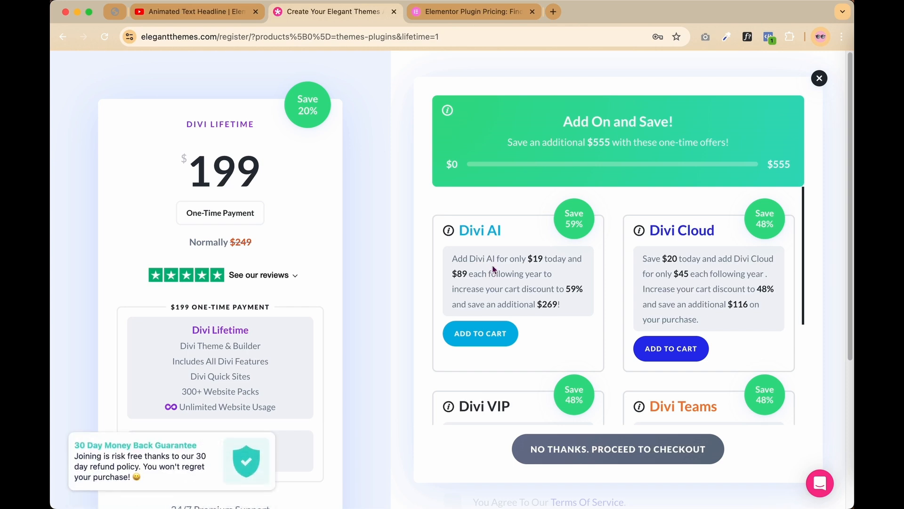
{"action": "scroll", "coordinate": [629, 321], "scroll_direction": "down", "scroll_amount": 5}
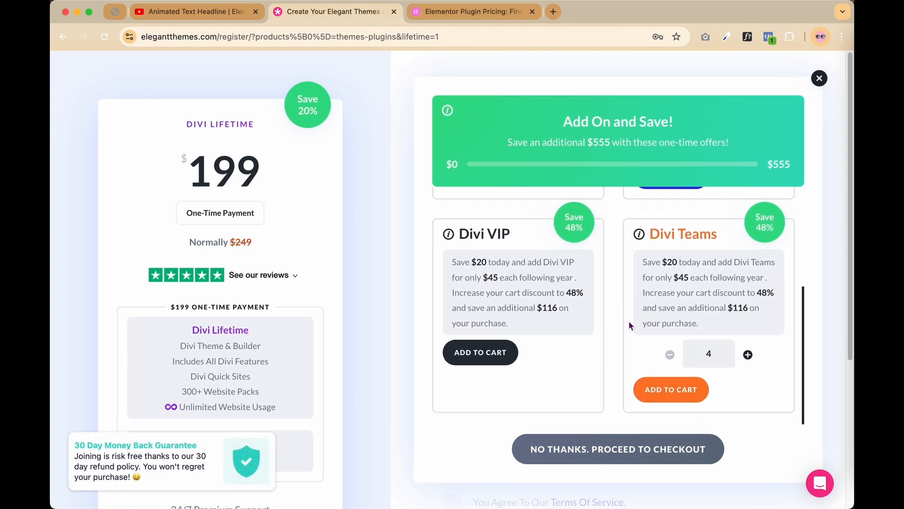
{"action": "scroll", "coordinate": [629, 321], "scroll_direction": "up", "scroll_amount": 2}
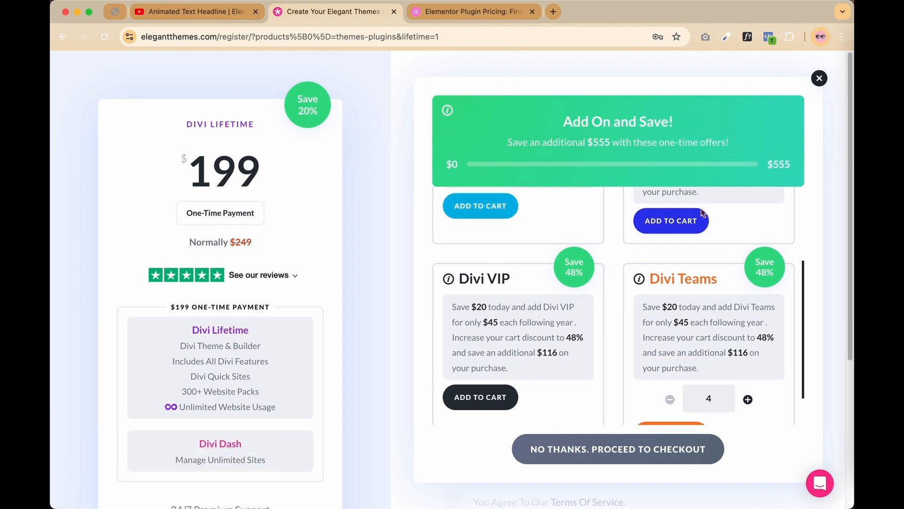
{"action": "left_click", "coordinate": [819, 78]}
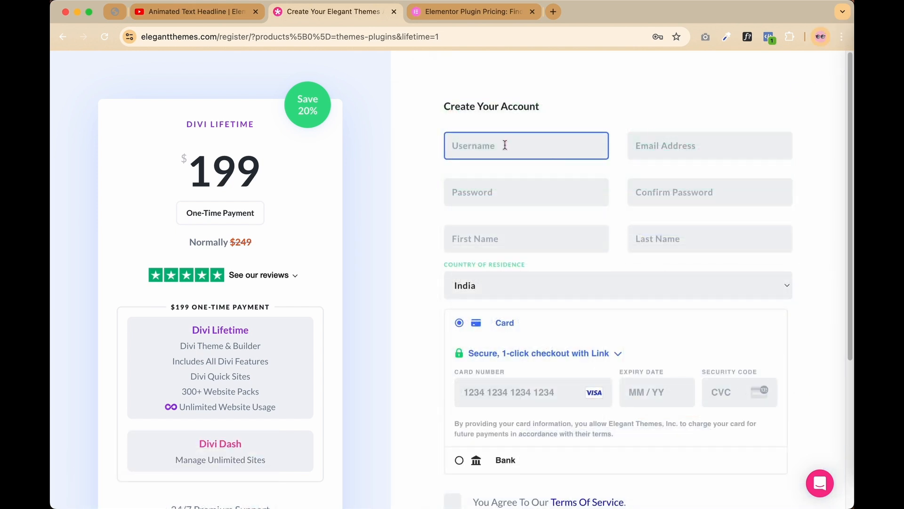
Enter a placeholder username, email address and matching password and confirmation in Create Your Account.
{"action": "left_click", "coordinate": [505, 144]}
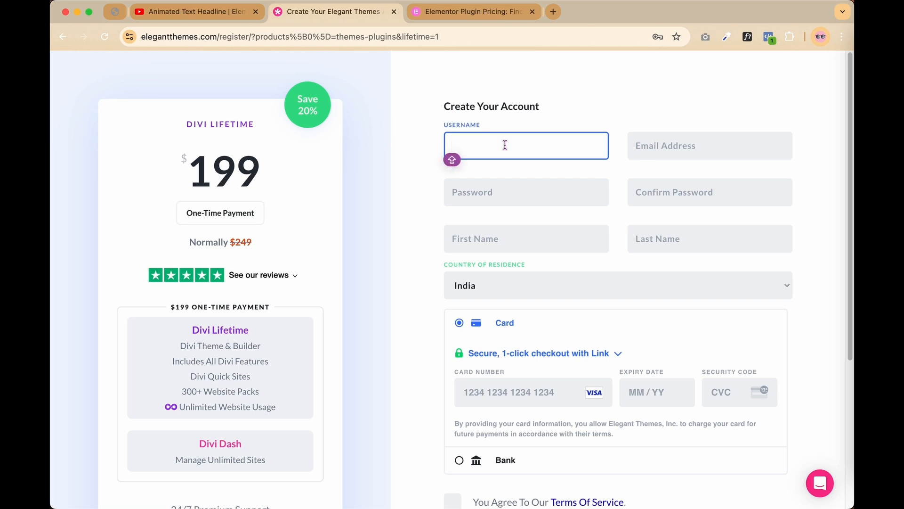
{"action": "type", "text": "A"}
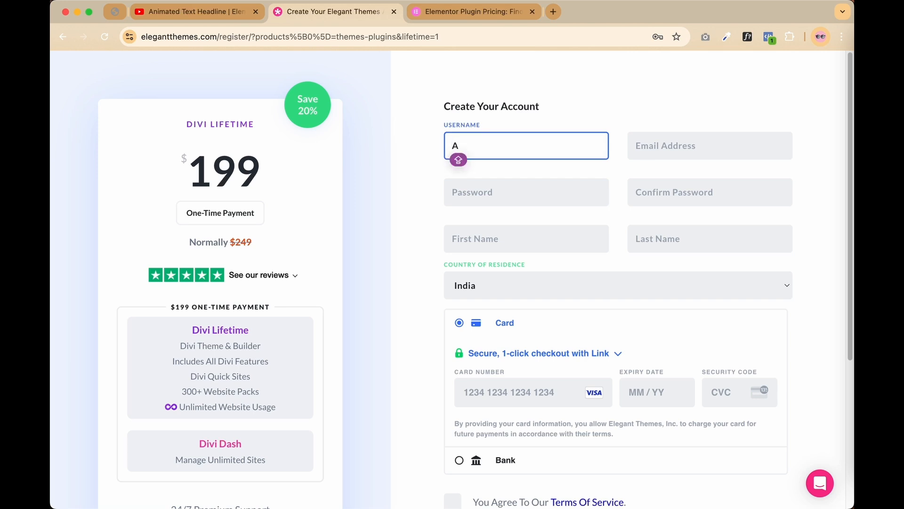
{"action": "type", "text": "BCSD"}
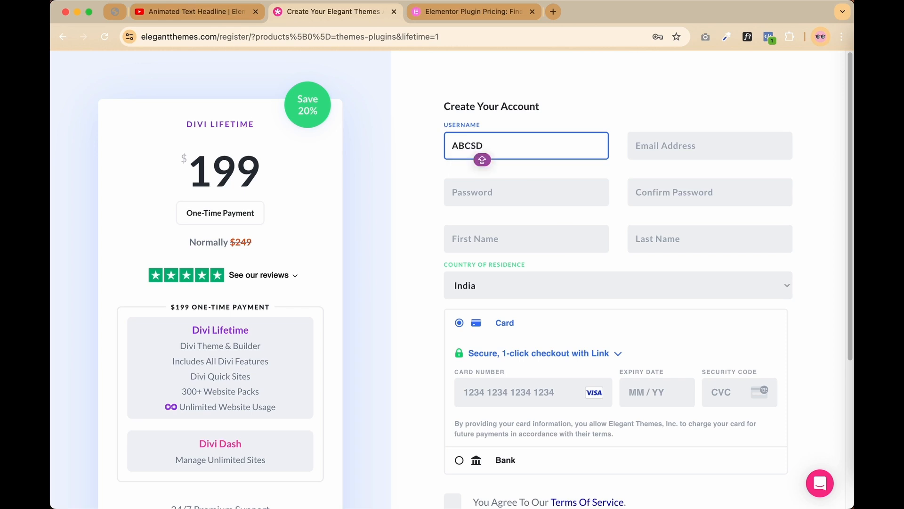
{"action": "left_click", "coordinate": [666, 145]}
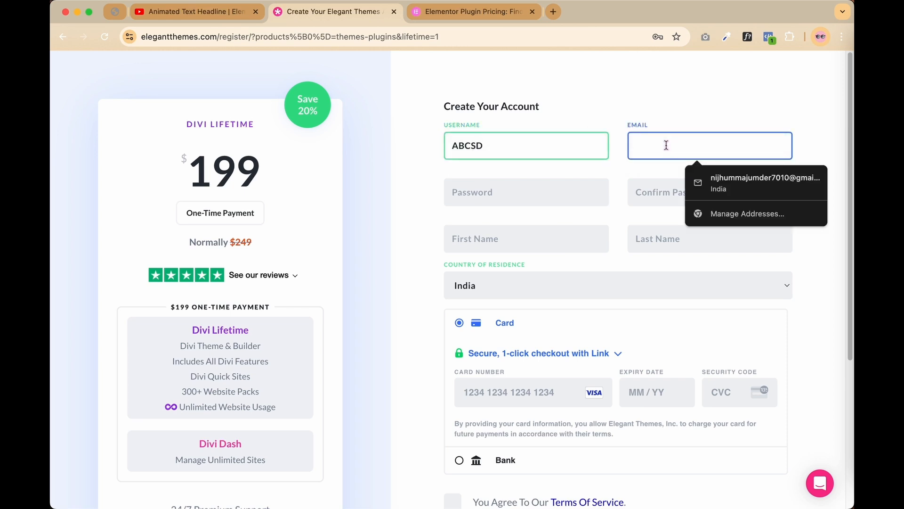
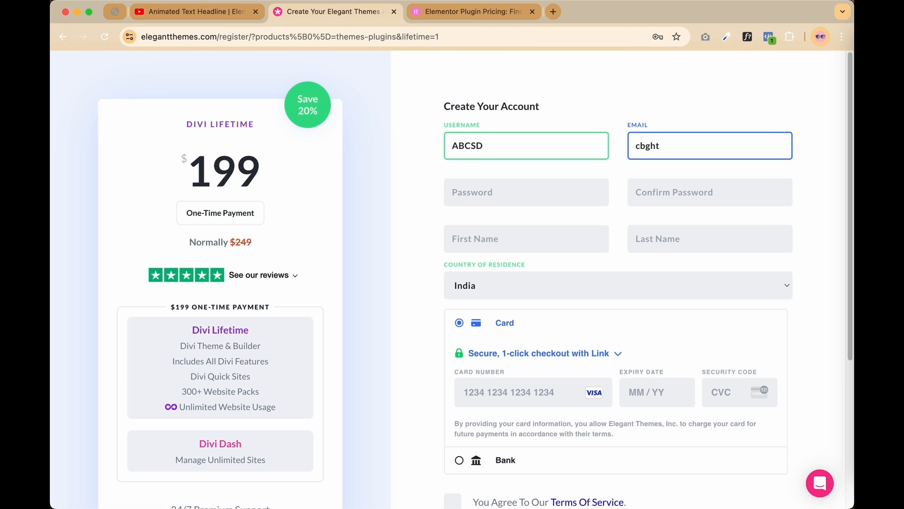
{"action": "left_click", "coordinate": [496, 186]}
{"action": "type", "text": "aaaaaaaa"}
{"action": "left_click", "coordinate": [668, 198]}
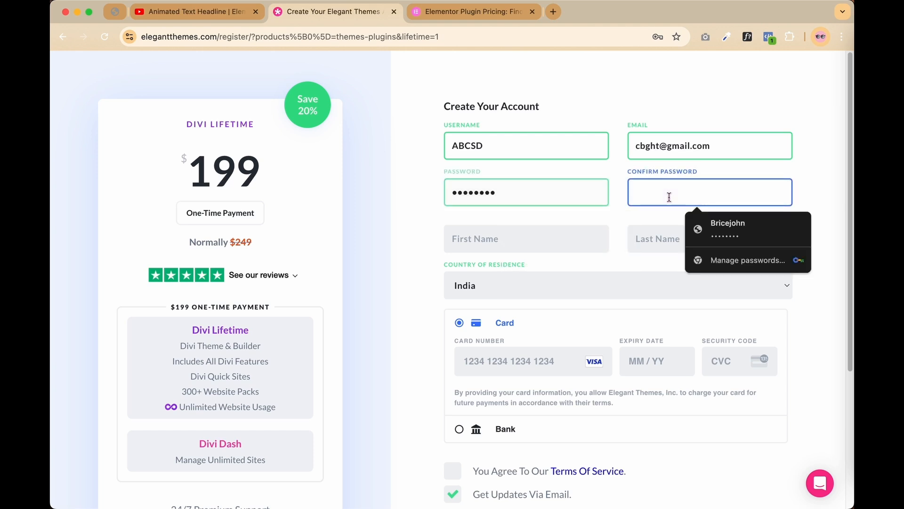
{"action": "type", "text": "aaaaaaaa"}
Fill in the first and last name and check the country of residence stays India.
{"action": "left_click", "coordinate": [506, 239]}
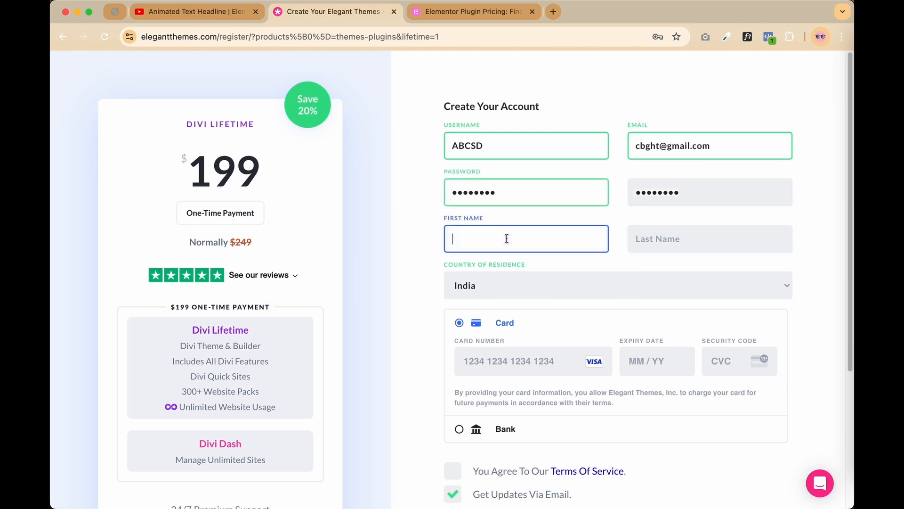
{"action": "type", "text": "DFGH"}
{"action": "left_click", "coordinate": [649, 235]}
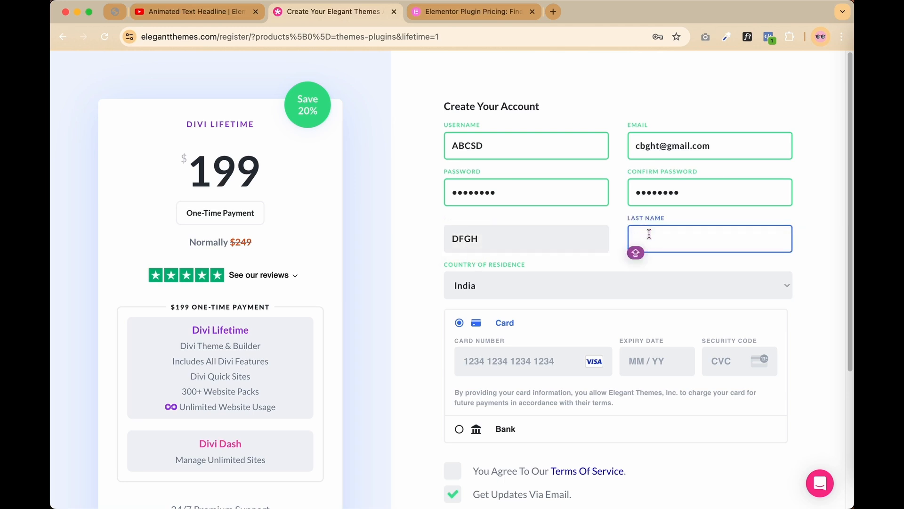
{"action": "type", "text": "HKL"}
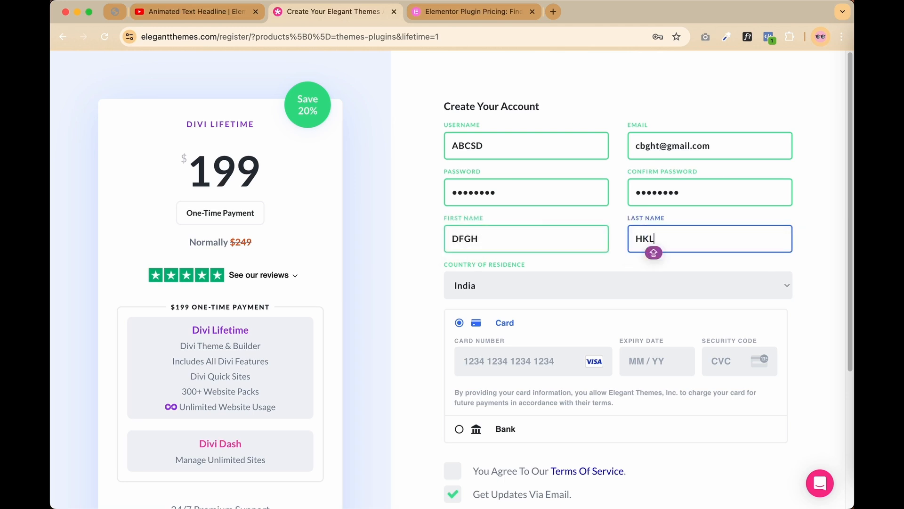
{"action": "type", "text": "L"}
{"action": "left_click", "coordinate": [550, 285]}
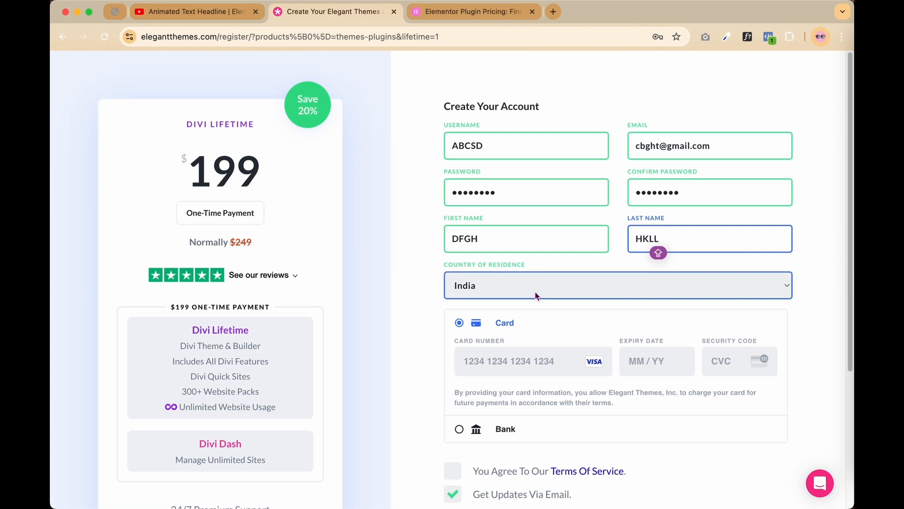
{"action": "scroll", "coordinate": [535, 295], "scroll_direction": "down", "scroll_amount": 1}
{"action": "left_click", "coordinate": [408, 247]}
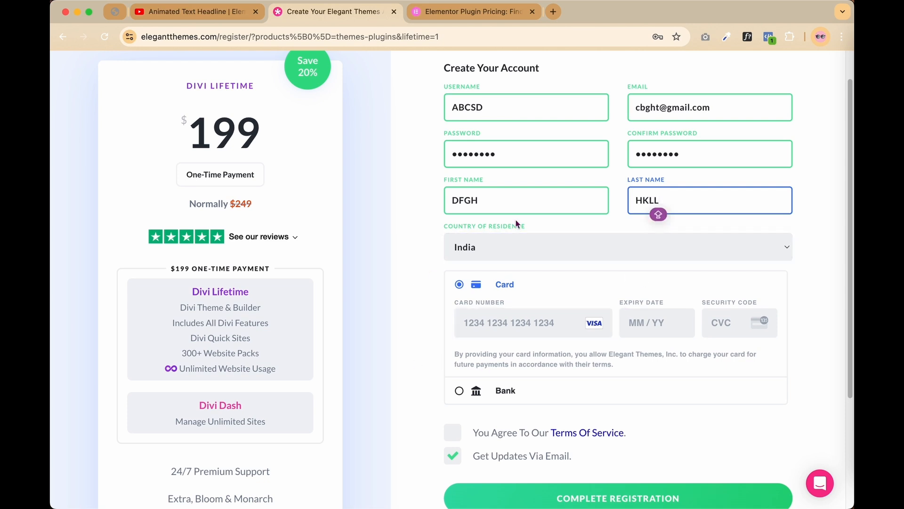
{"action": "scroll", "coordinate": [520, 340], "scroll_direction": "down", "scroll_amount": 2}
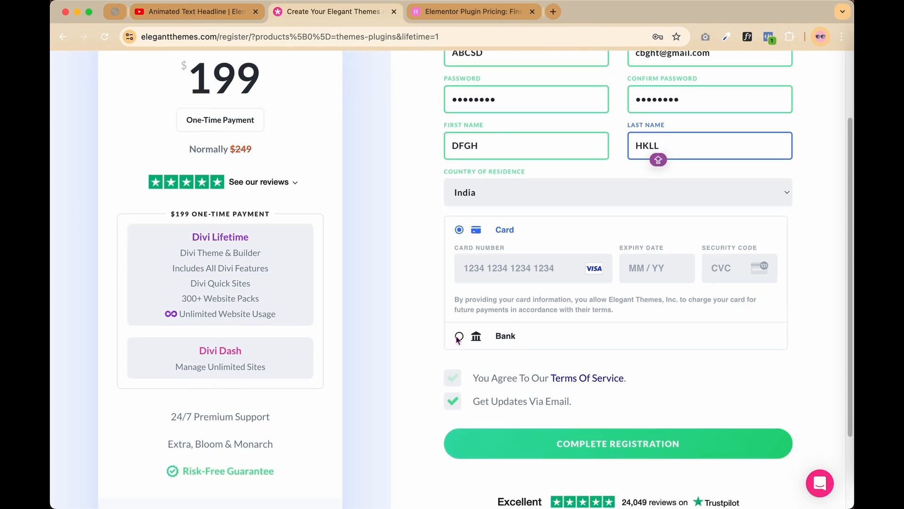
{"action": "scroll", "coordinate": [538, 324], "scroll_direction": "down", "scroll_amount": 1}
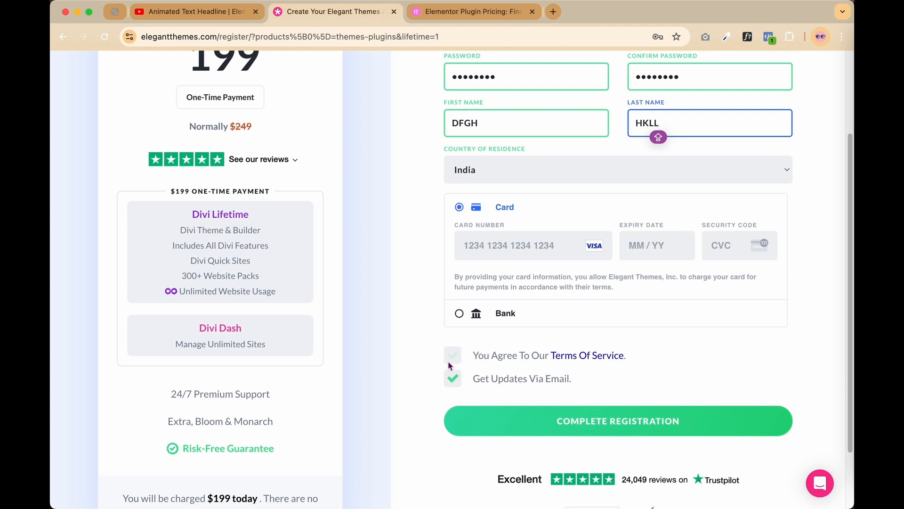
{"action": "scroll", "coordinate": [583, 317], "scroll_direction": "down", "scroll_amount": 2}
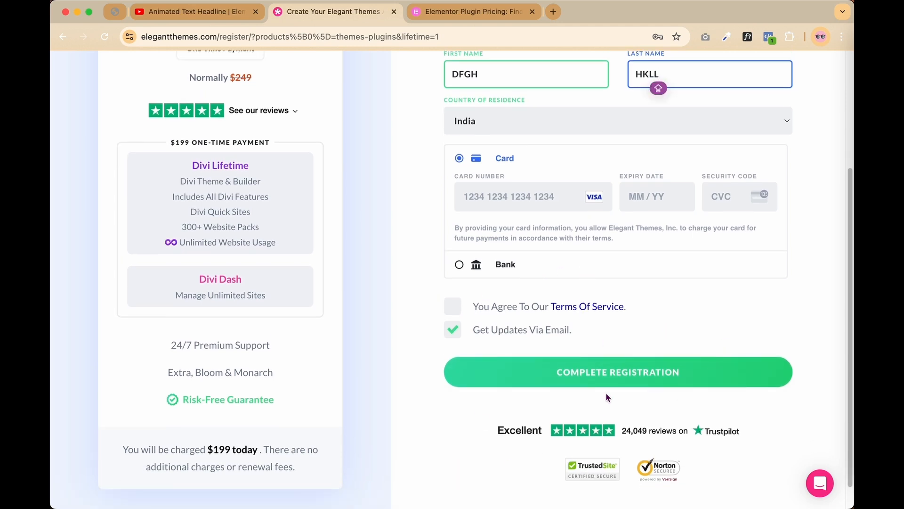
{"action": "scroll", "coordinate": [605, 393], "scroll_direction": "up", "scroll_amount": 2}
{"action": "scroll", "coordinate": [606, 392], "scroll_direction": "up", "scroll_amount": 4}
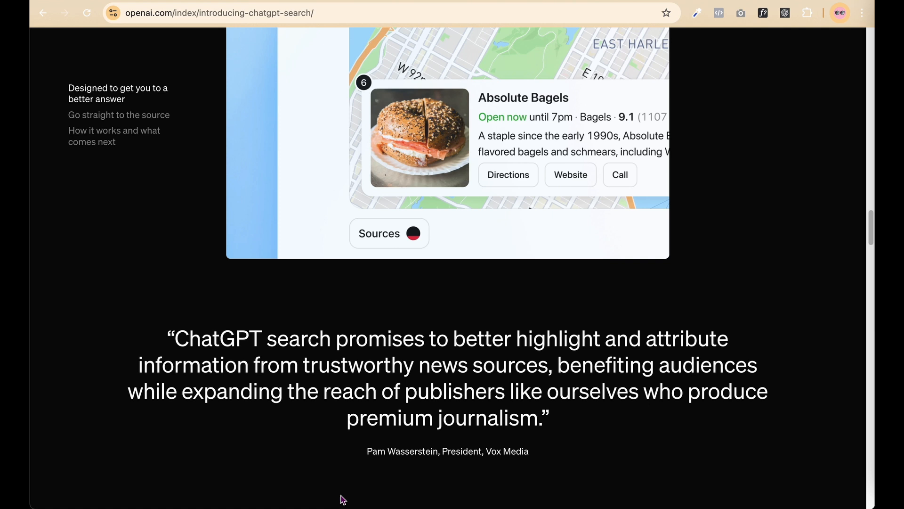
{"action": "scroll", "coordinate": [341, 499], "scroll_direction": "up", "scroll_amount": 1}
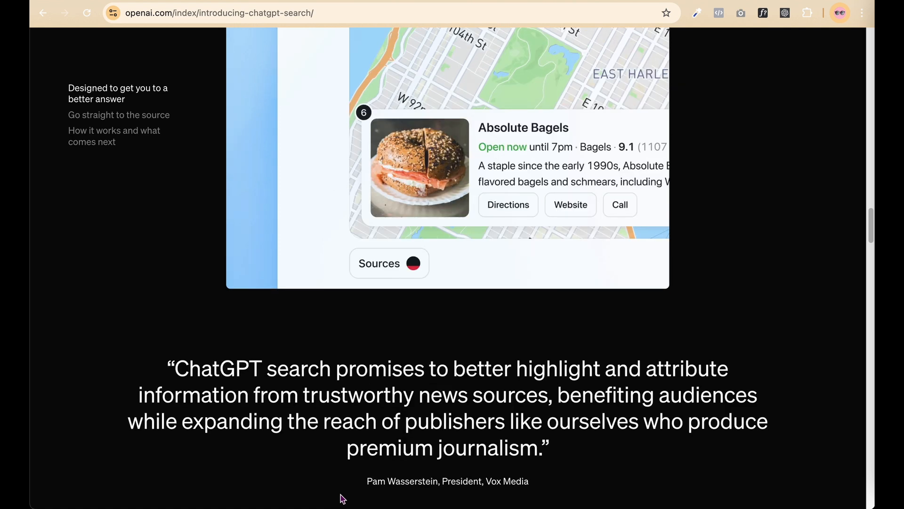